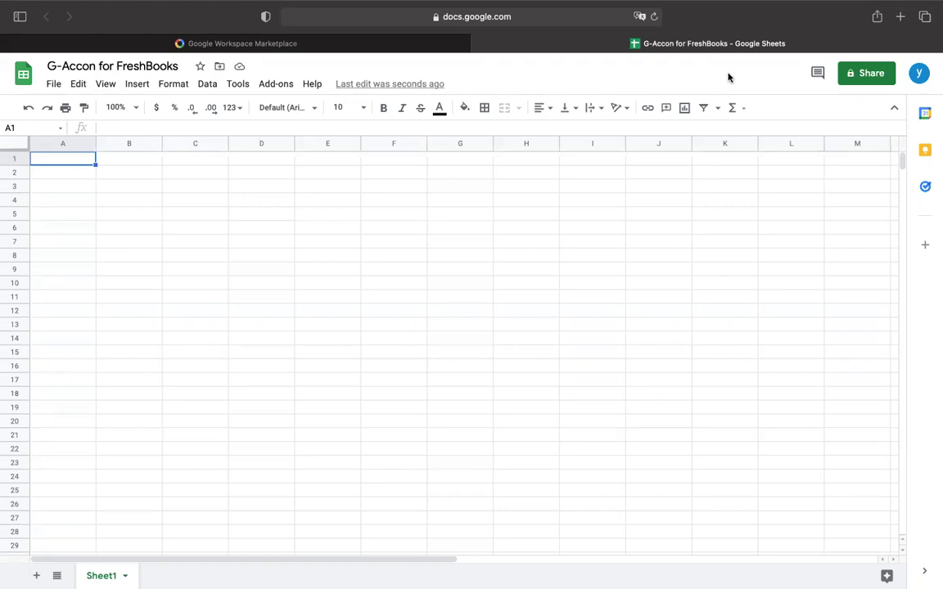
Search Google Workspace Marketplace for 'G-Accon' to list the installed G-Accon add-ons.
left_click(258, 46)
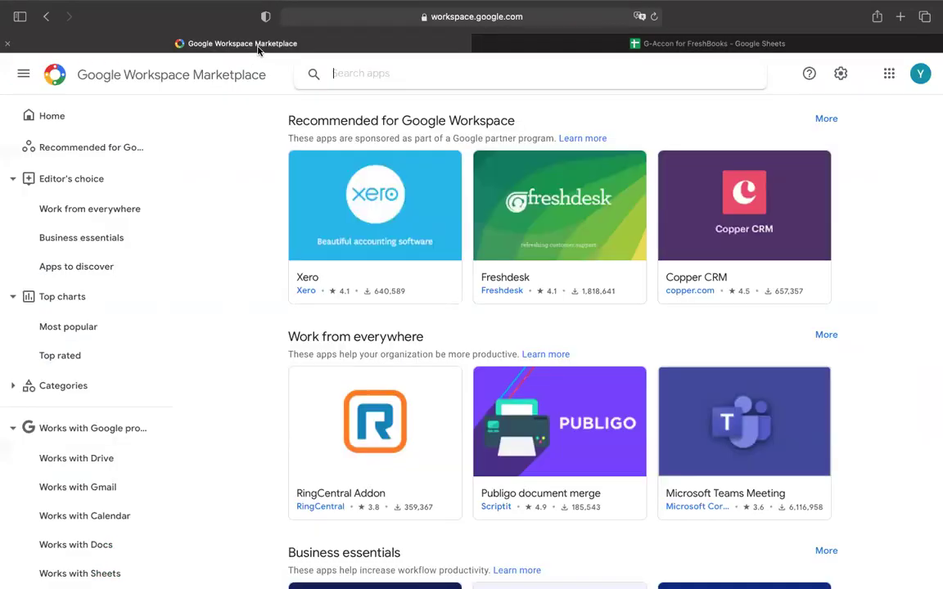
left_click(375, 72)
type("G")
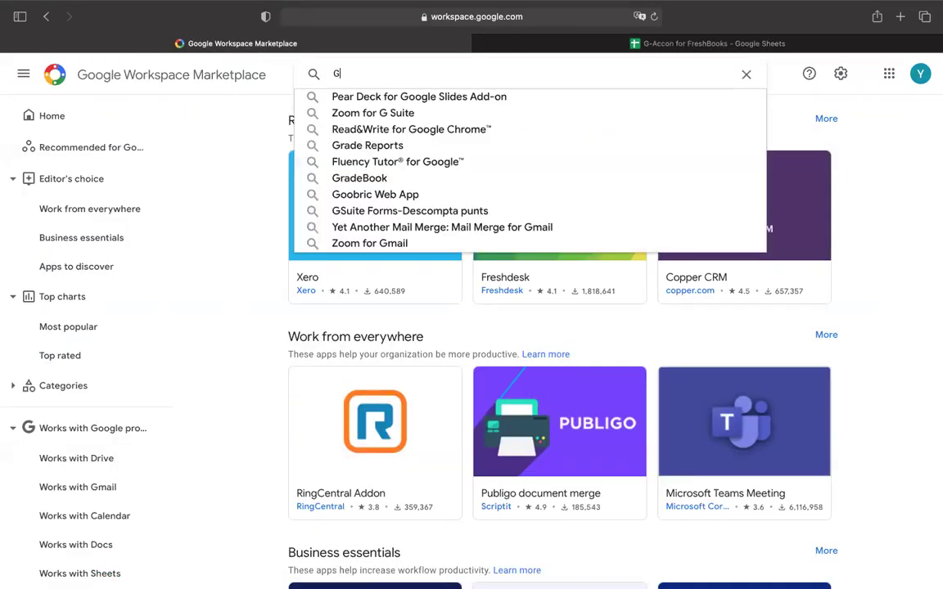
type("-Accon")
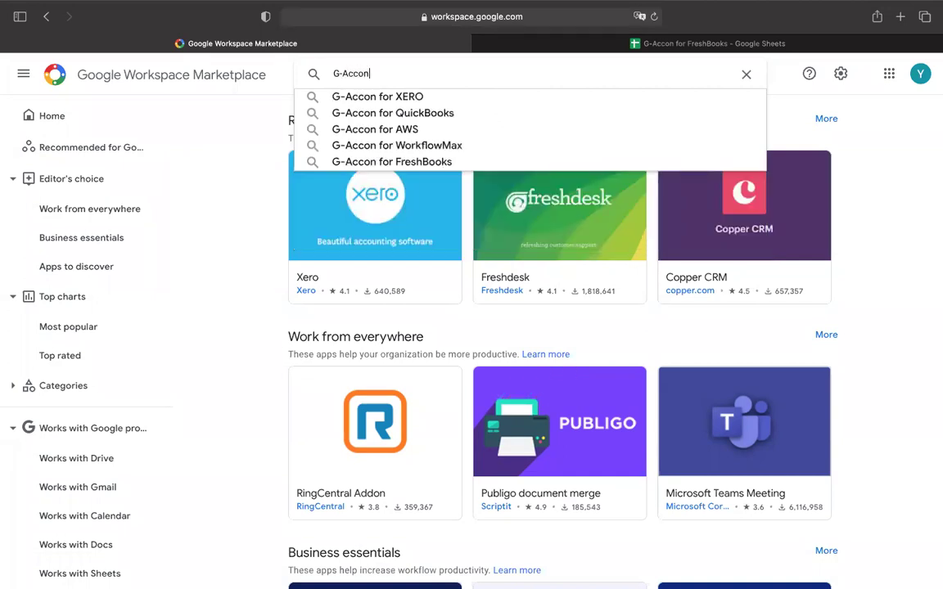
key("Return")
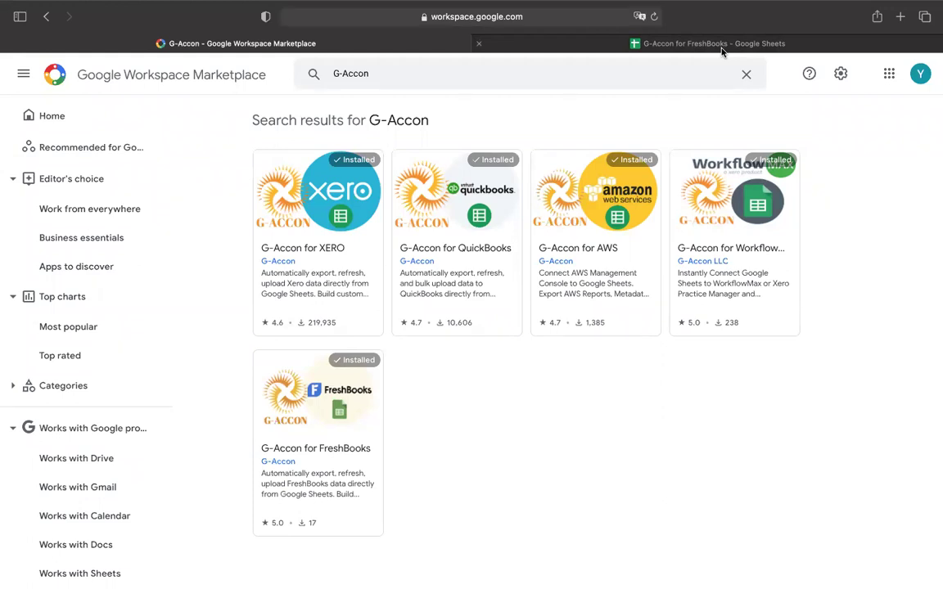
Open the G-Accon for FreshBooks listing and browse through its product screenshots.
left_click(327, 454)
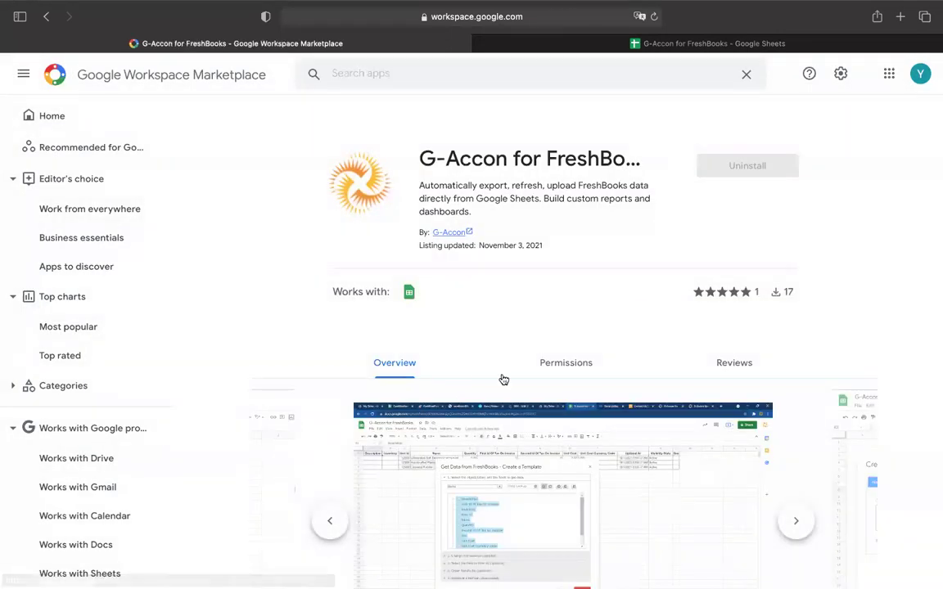
scroll(587, 339, "down", 3)
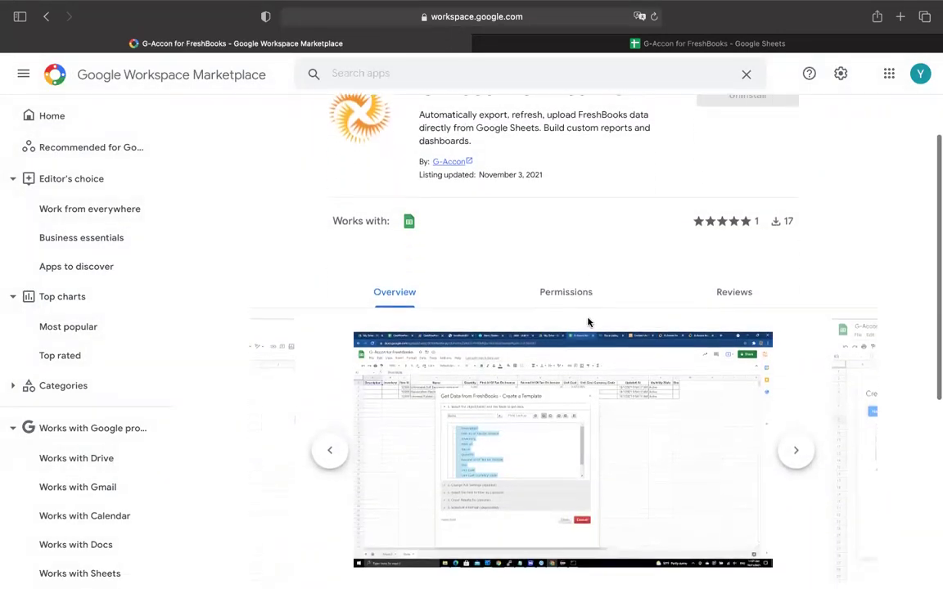
scroll(587, 322, "down", 1)
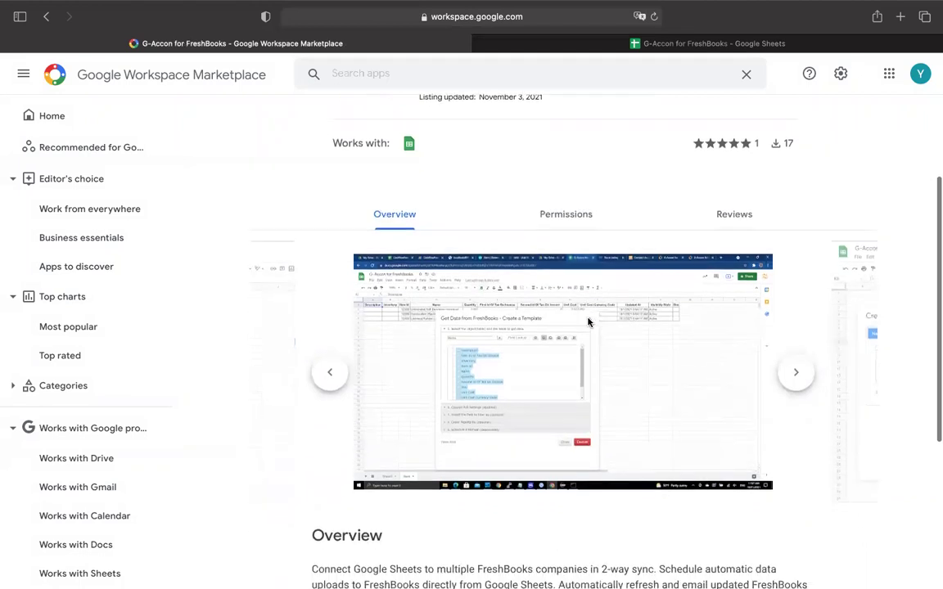
left_click(798, 374)
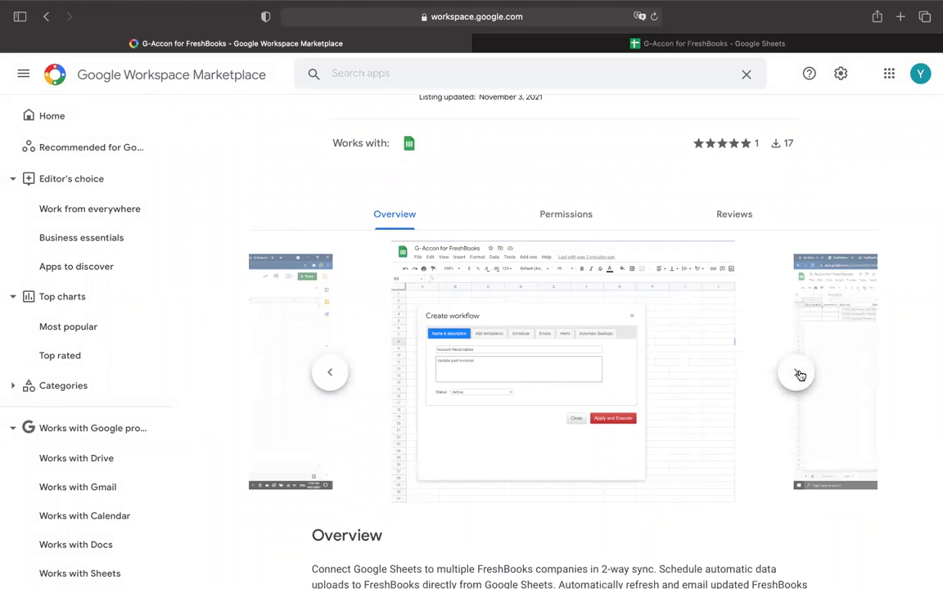
left_click(798, 374)
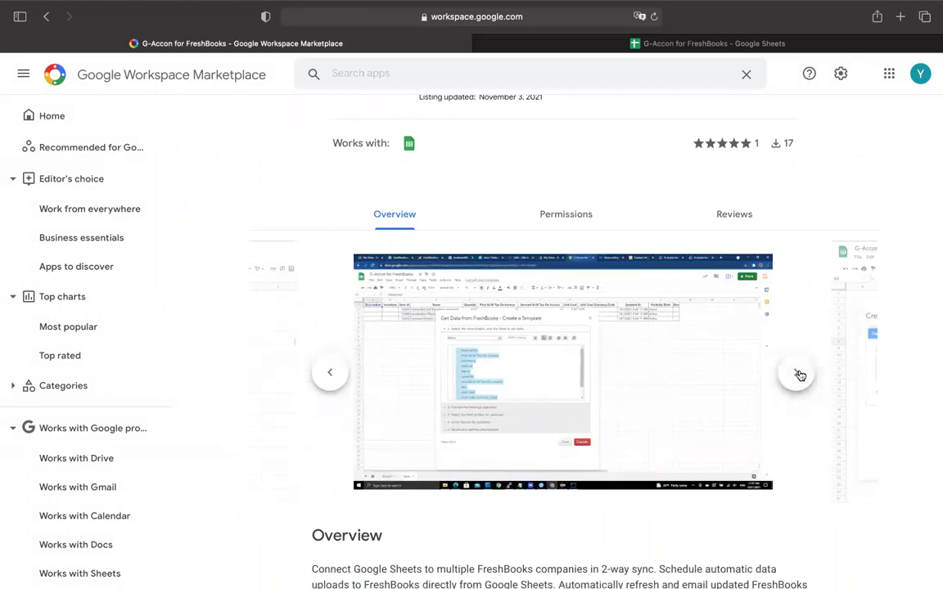
left_click(798, 374)
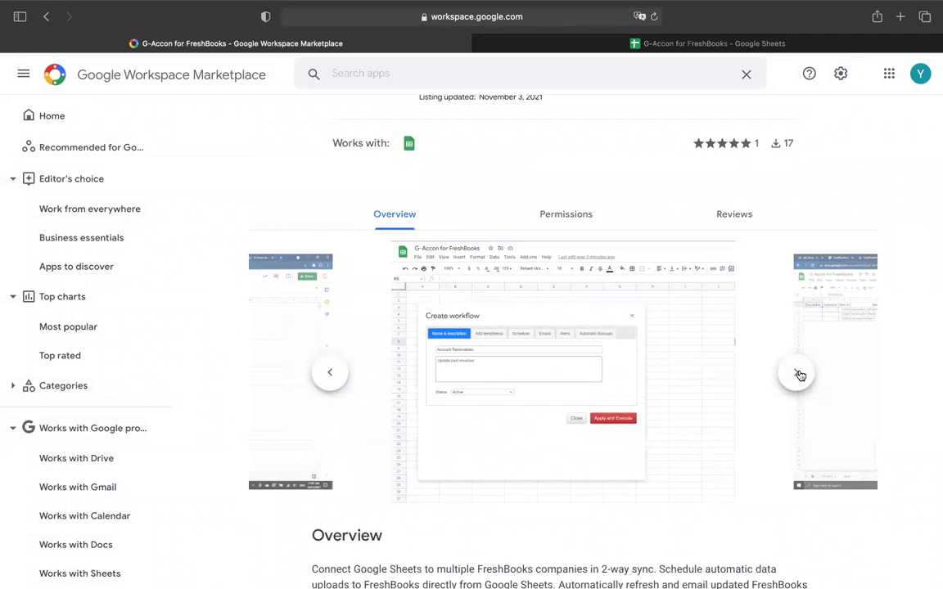
scroll(831, 172, "up", 3)
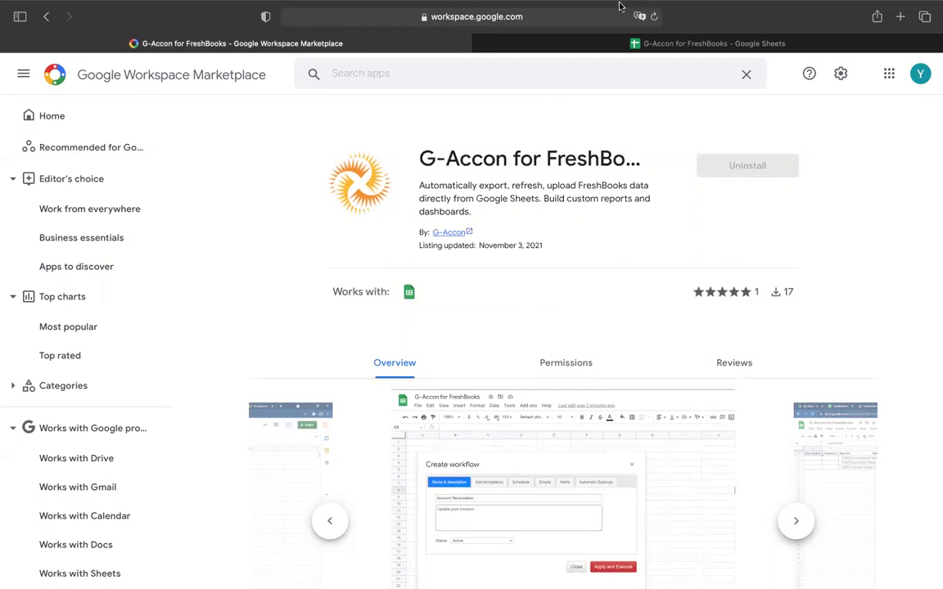
mouse_move(618, 6)
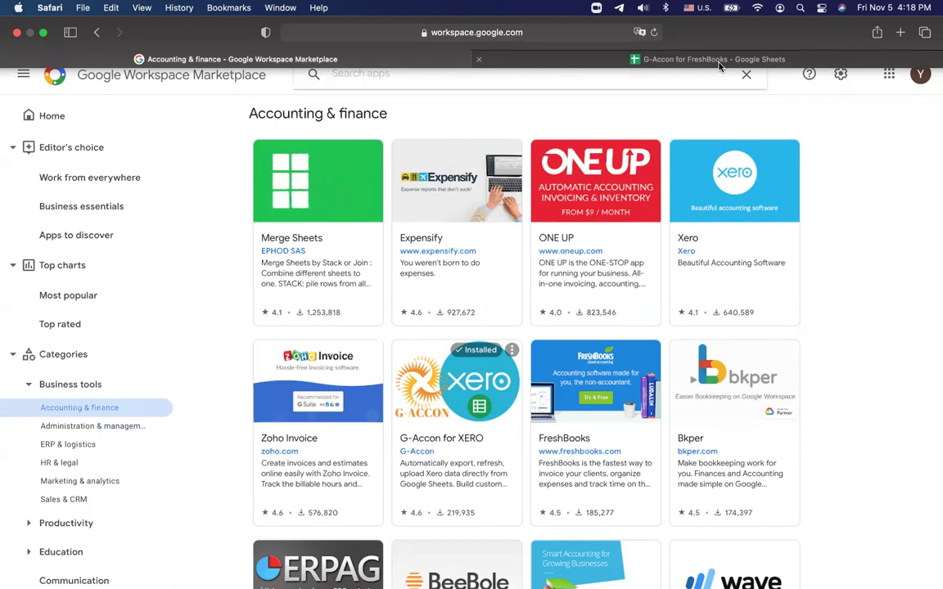
Search 'G-Accon' again, open G-Accon for FreshBooks and start installing it.
left_click(451, 82)
type("G")
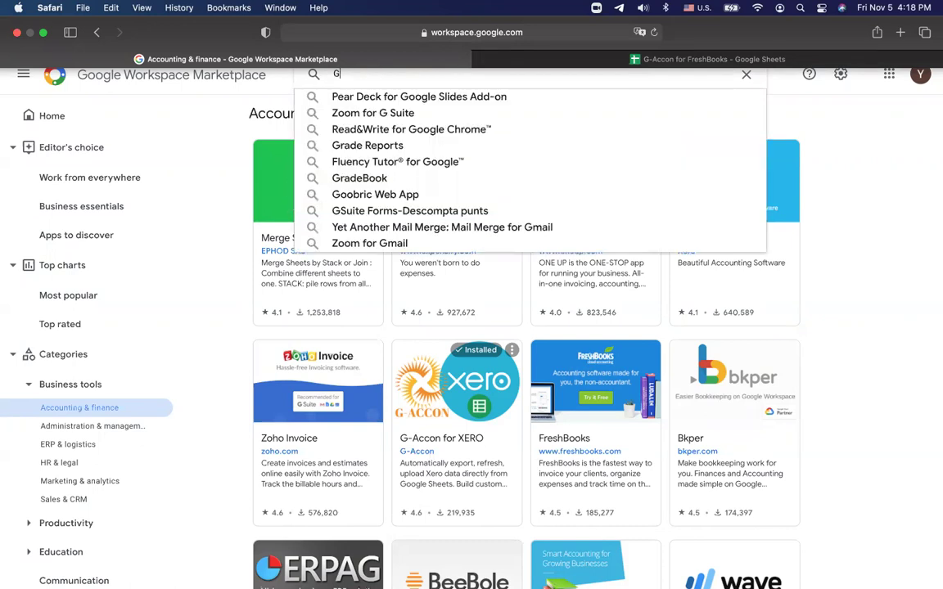
type("-Acc")
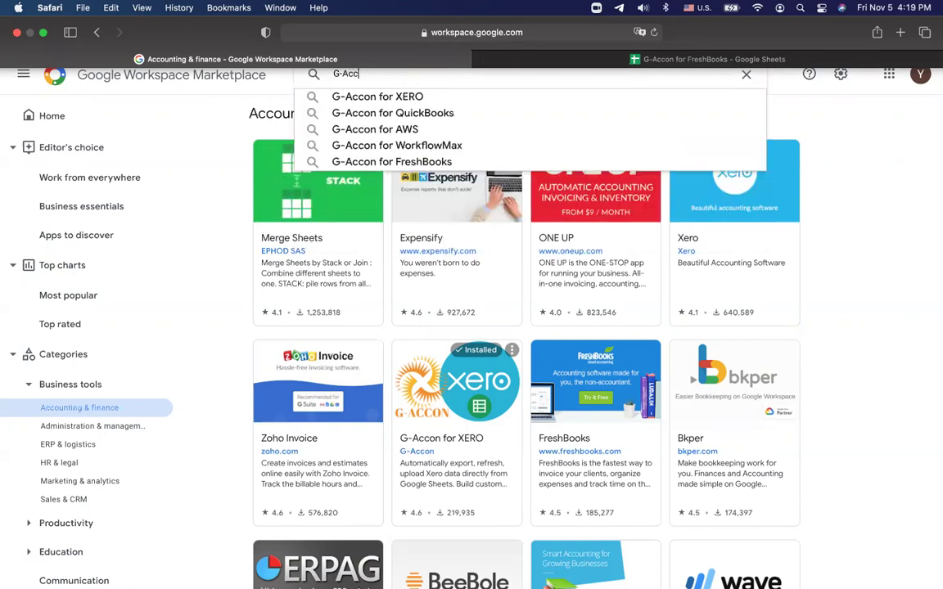
type("on")
key("Return")
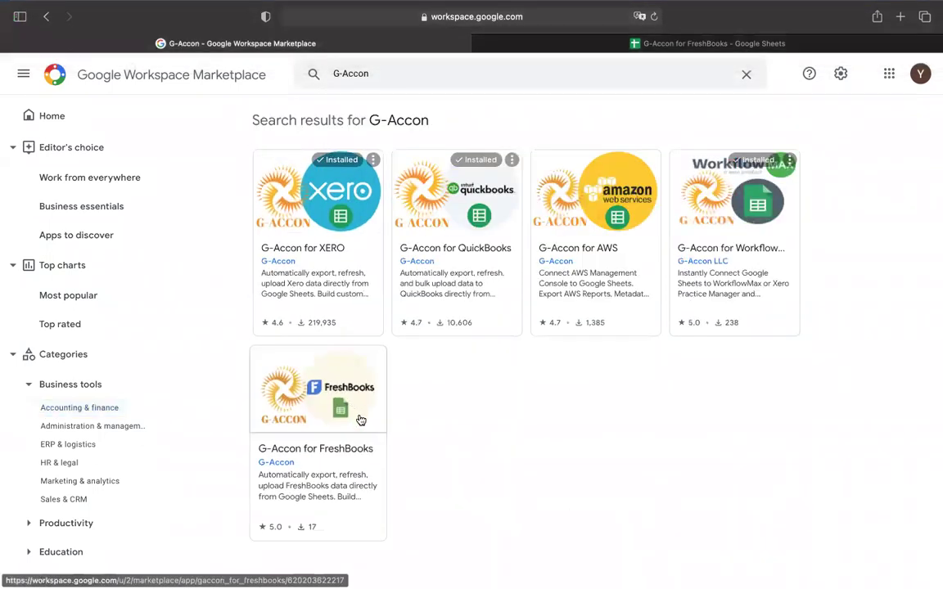
left_click(334, 463)
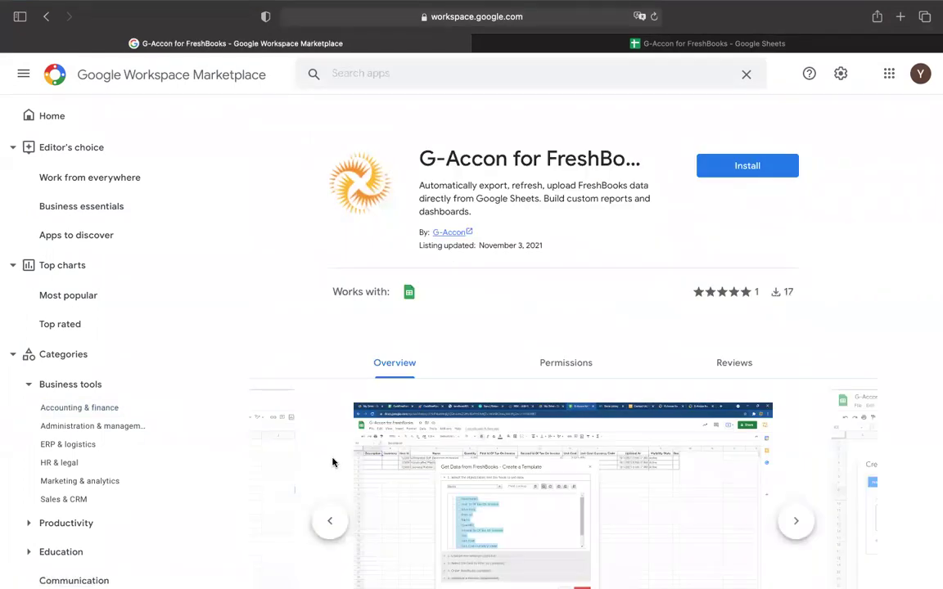
left_click(745, 168)
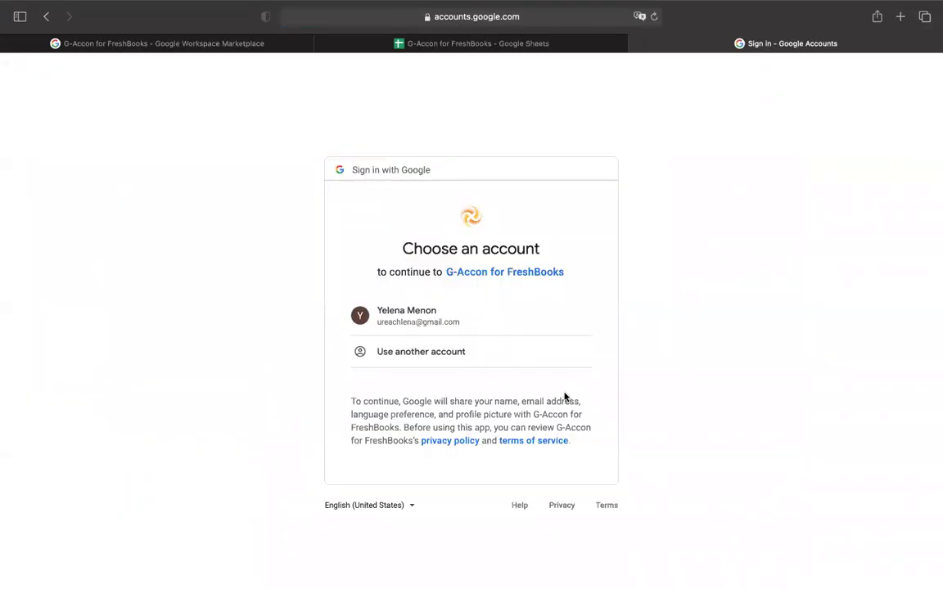
Choose the Google account for G-Accon for FreshBooks and review the consent page.
left_click(423, 324)
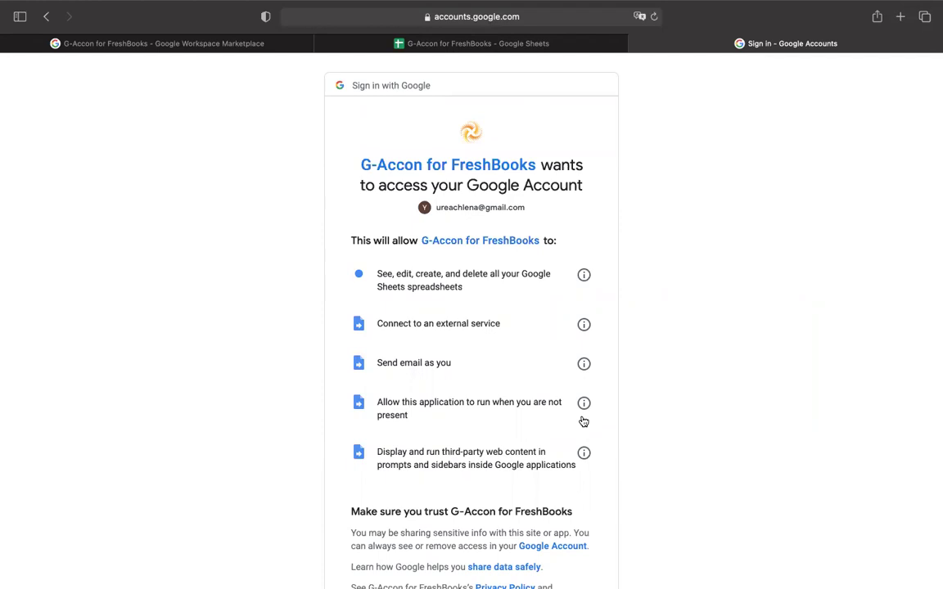
scroll(645, 405, "down", 4)
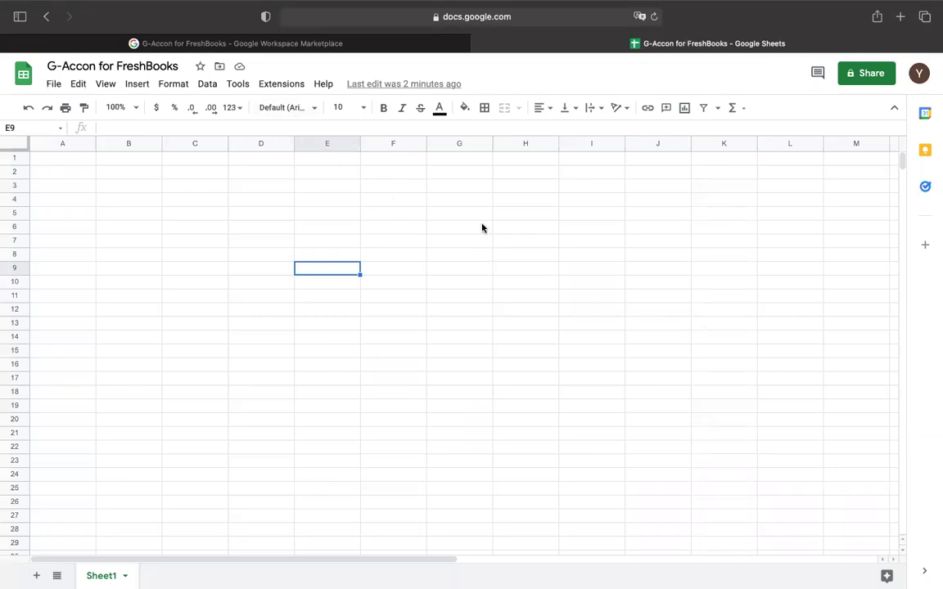
Launch FreshBooks Sign In from the G-Accon for FreshBooks add-on menu.
mouse_move(581, 4)
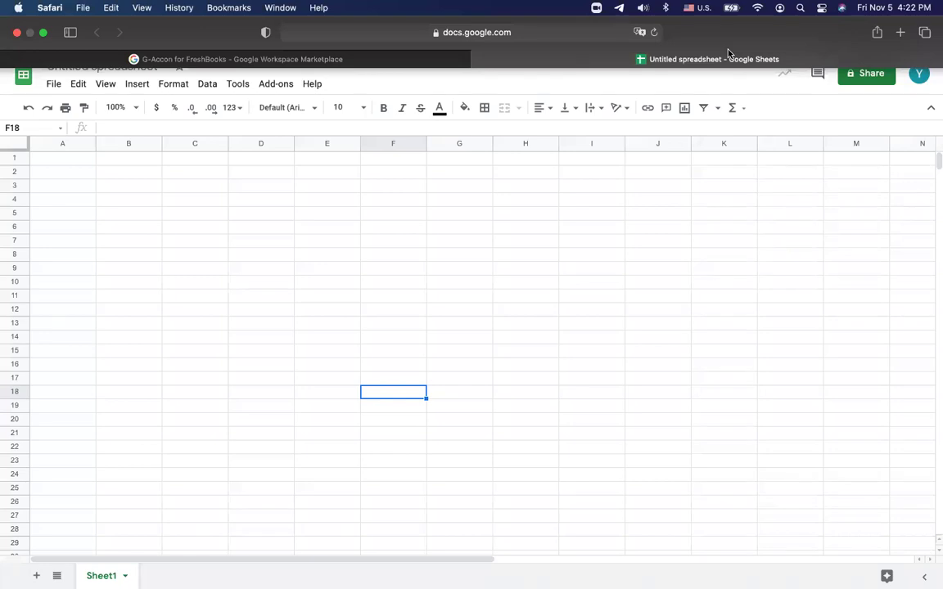
left_click(274, 85)
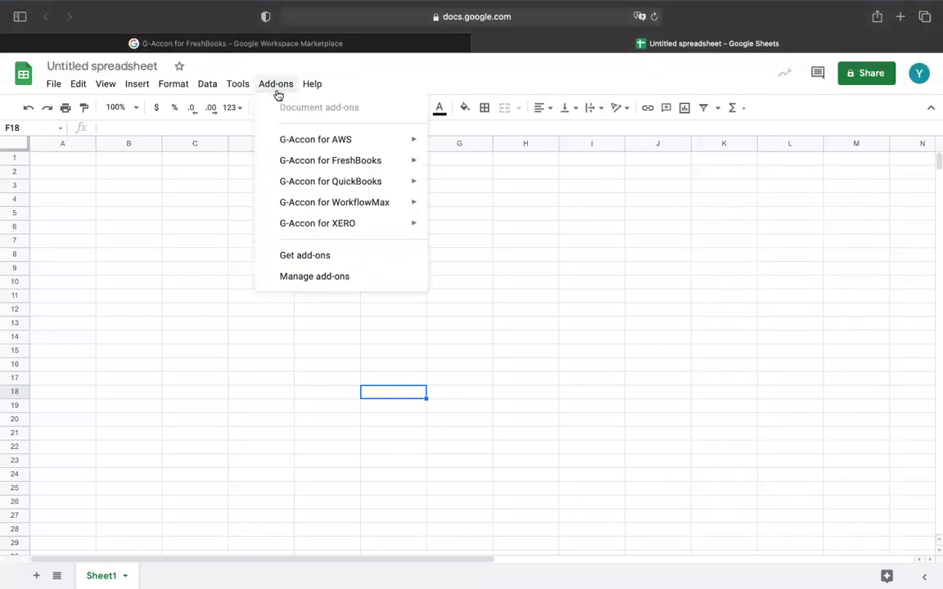
mouse_move(304, 165)
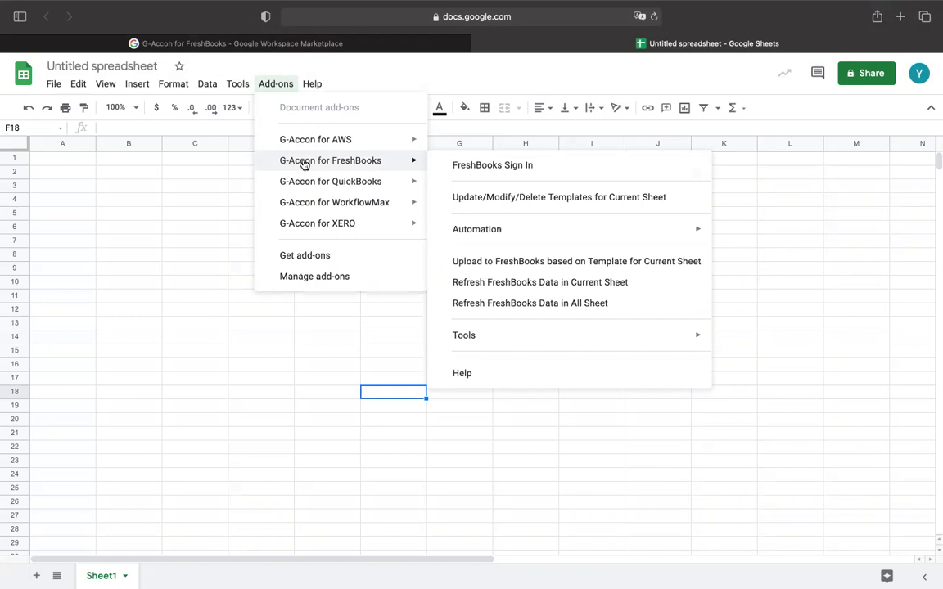
left_click(449, 167)
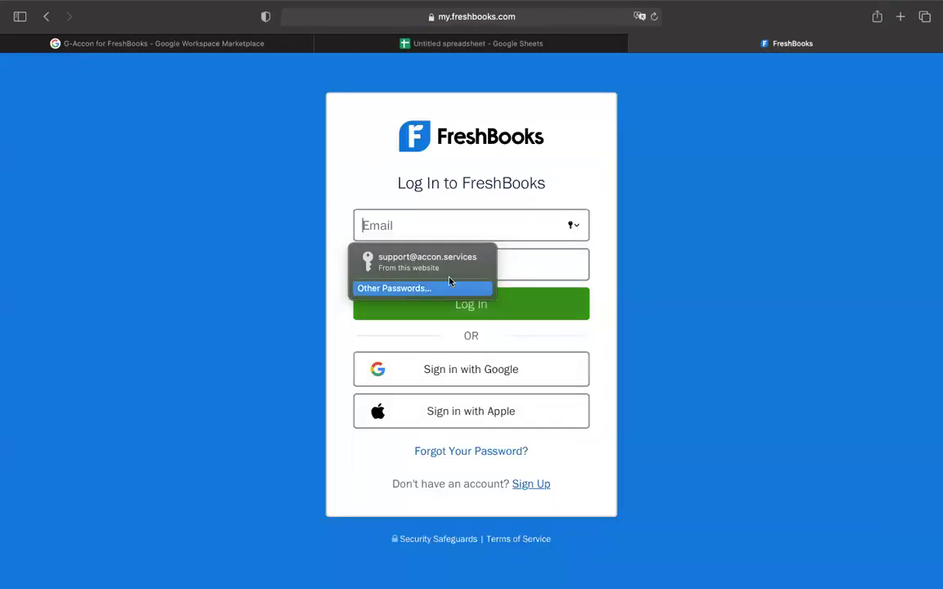
Log in to FreshBooks with saved credentials and allow G-Accon access.
left_click(448, 275)
key("Tab")
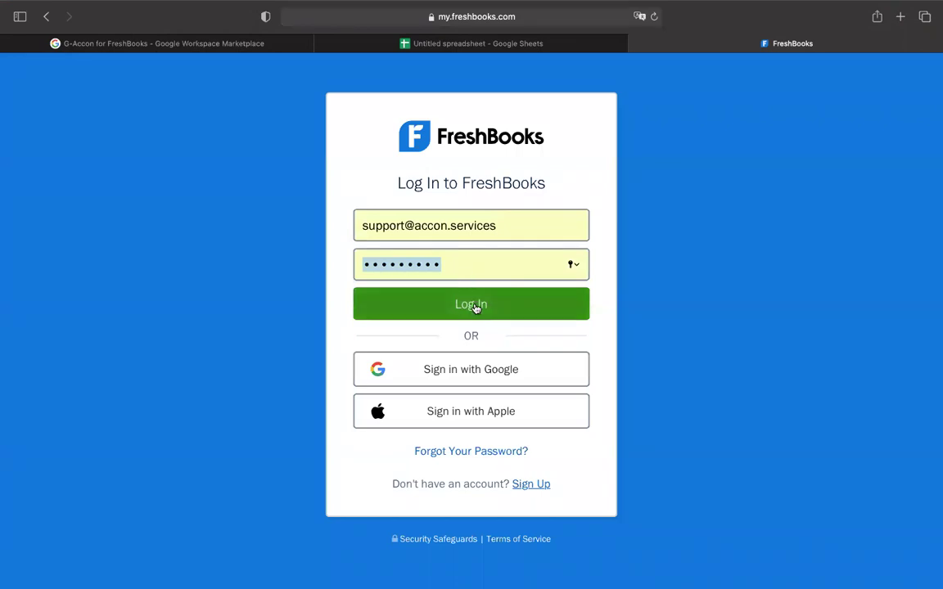
left_click(474, 308)
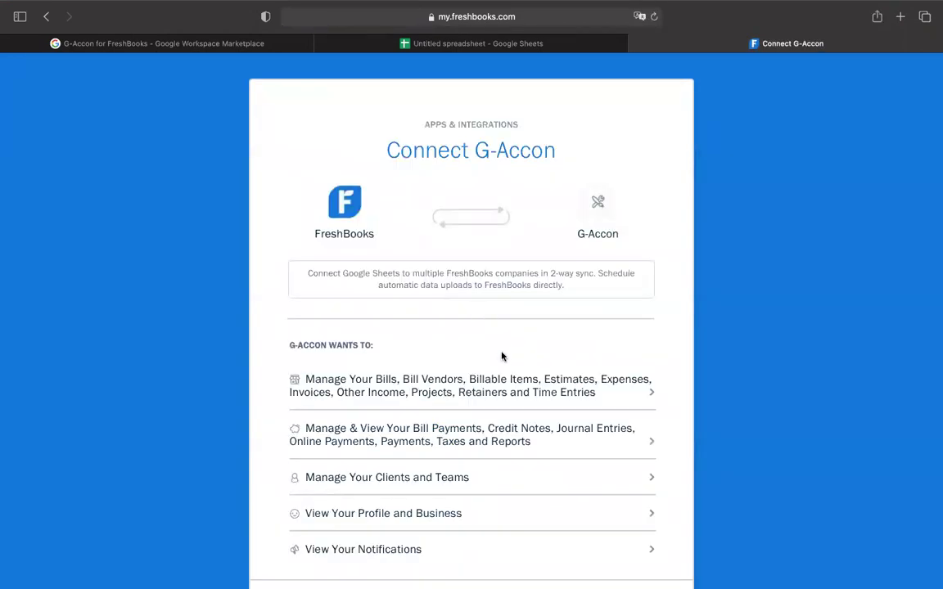
scroll(505, 360, "down", 3)
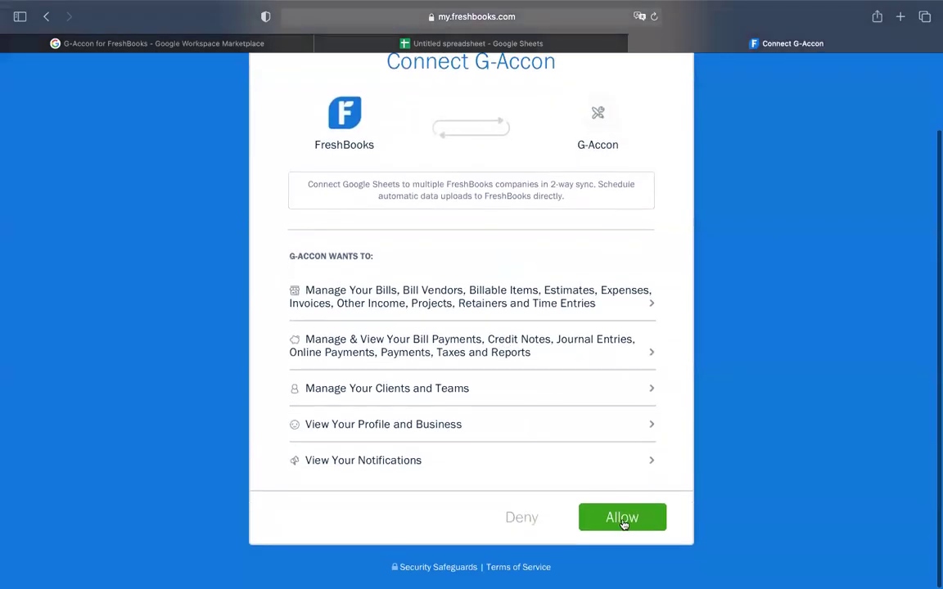
left_click(622, 518)
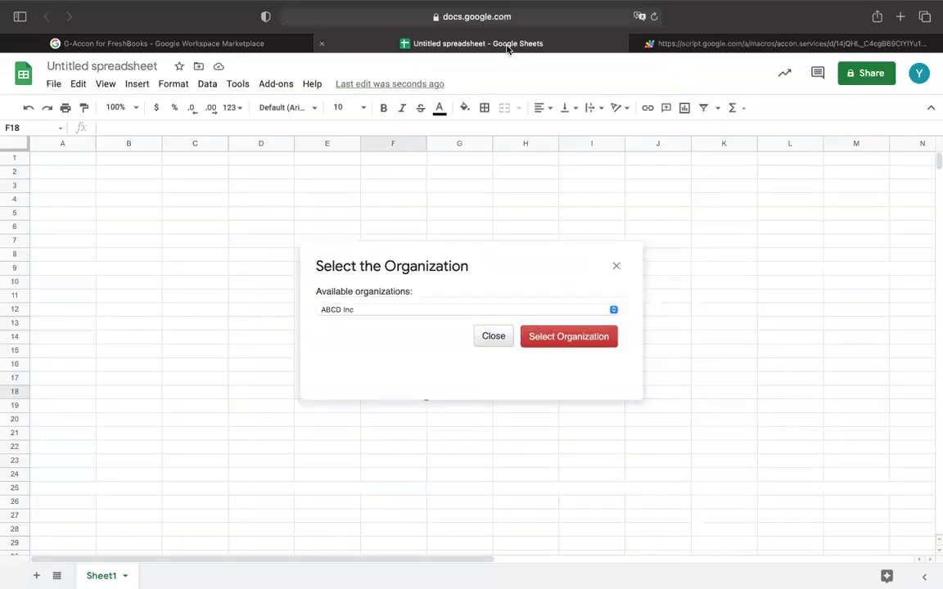
Connect G-Accon to the ABCD Inc organization and reopen the add-ons list.
mouse_move(494, 6)
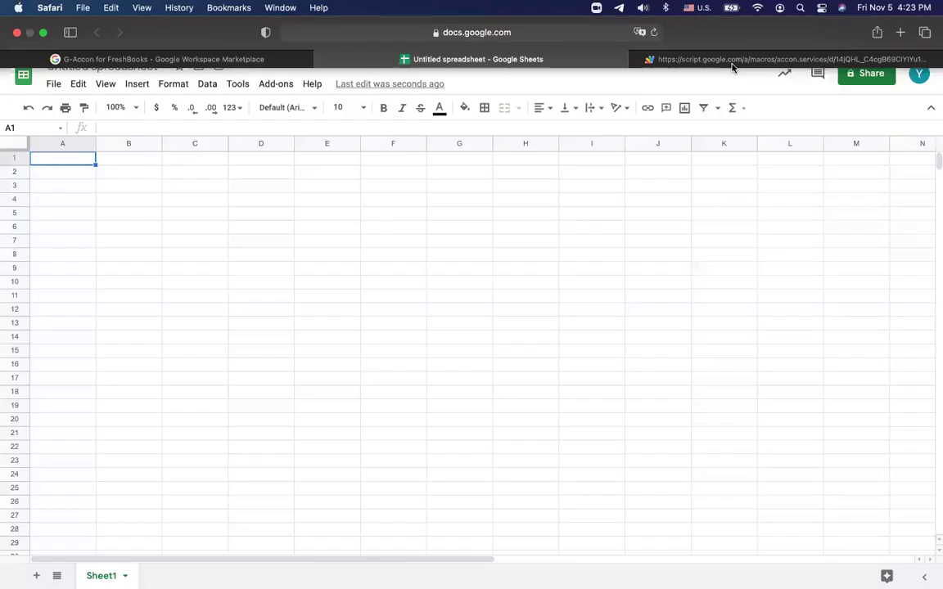
left_click(276, 85)
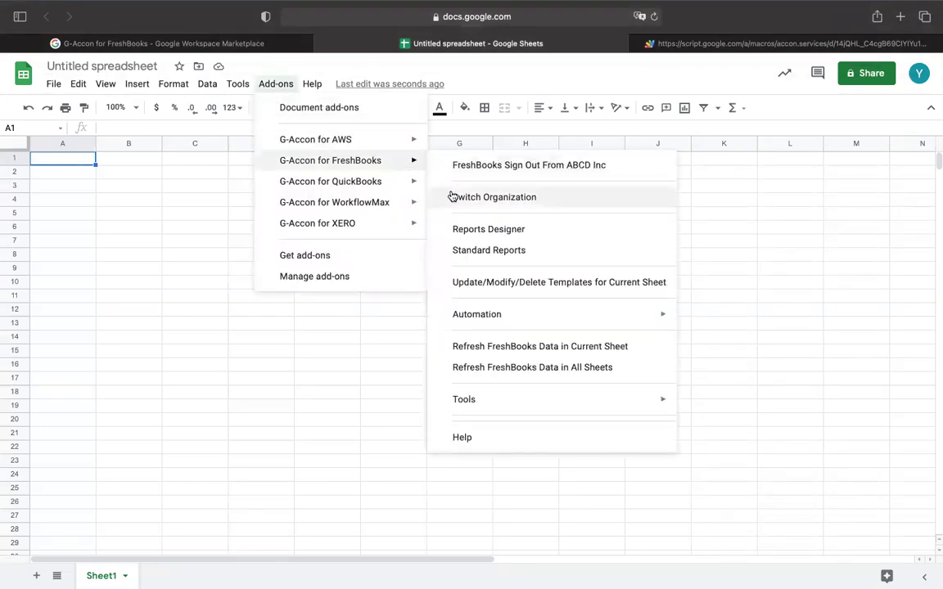
Pull all Invoices fields from FreshBooks into a new Invoice sheet for November 2021.
left_click(469, 232)
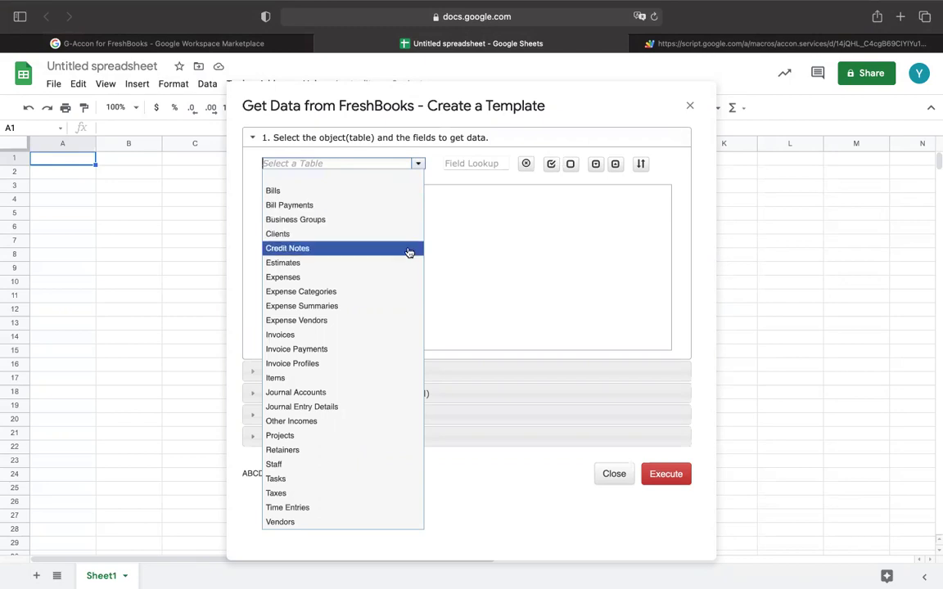
left_click(409, 335)
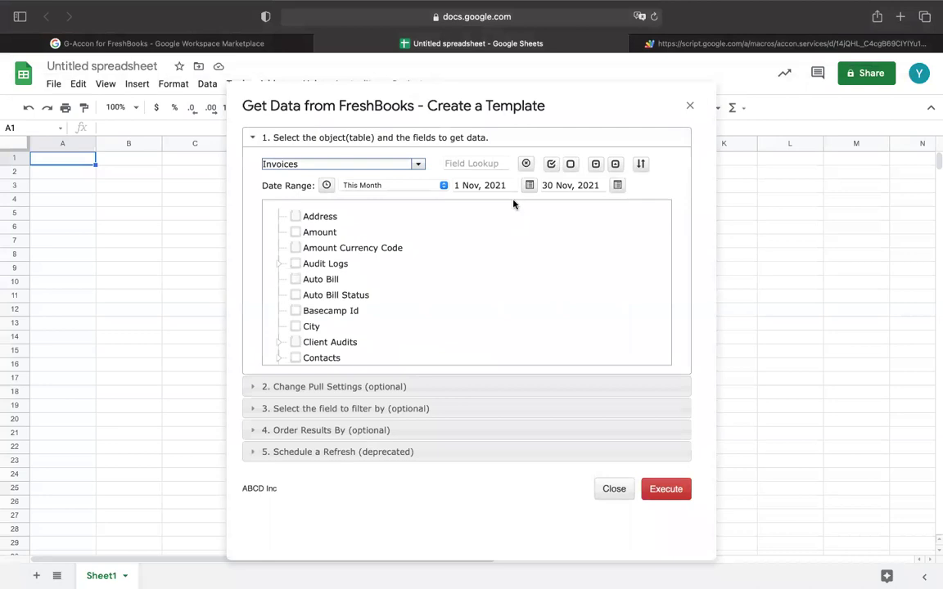
left_click(550, 165)
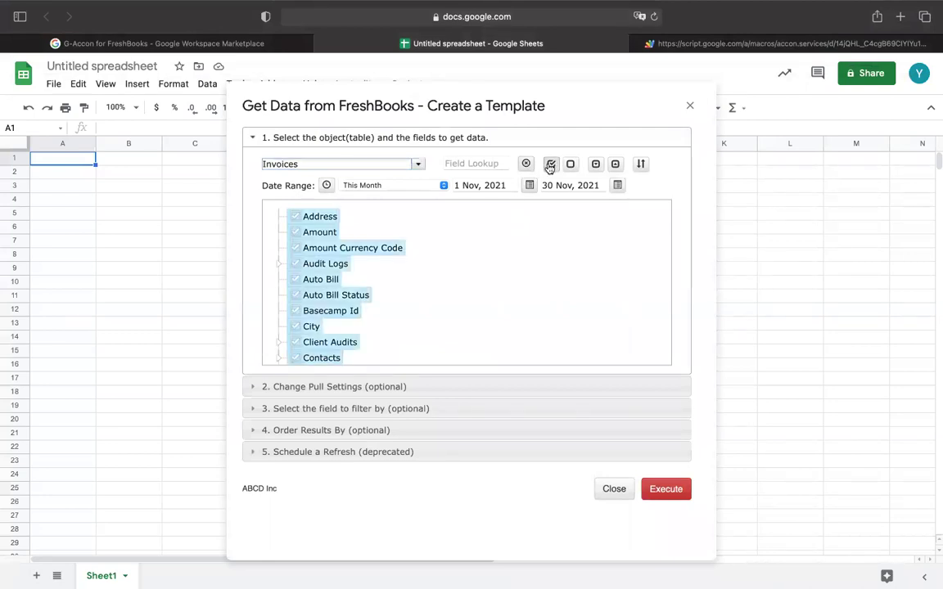
left_click(667, 491)
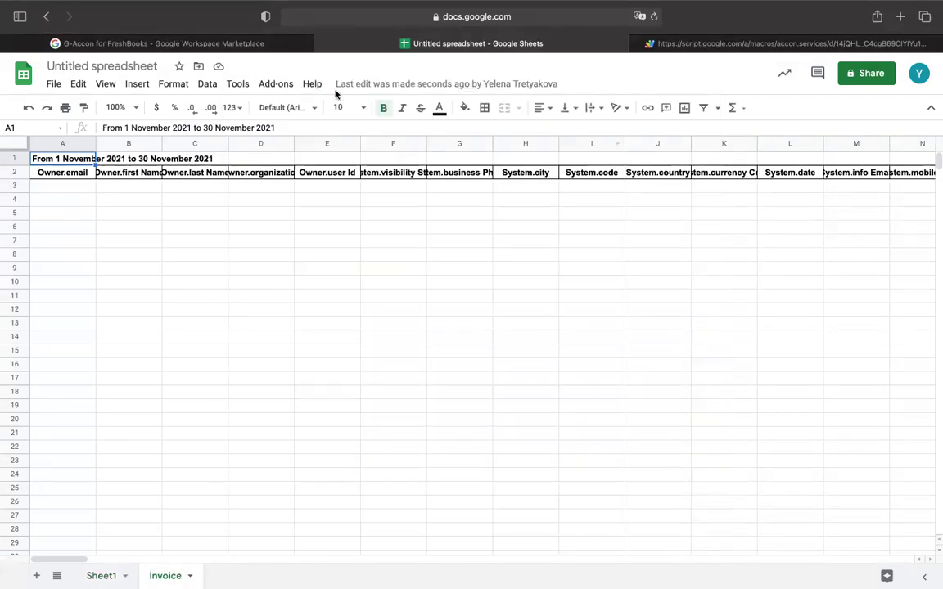
Open the Update/Modify/Delete Templates panel for the Invoice sheet.
mouse_move(603, 6)
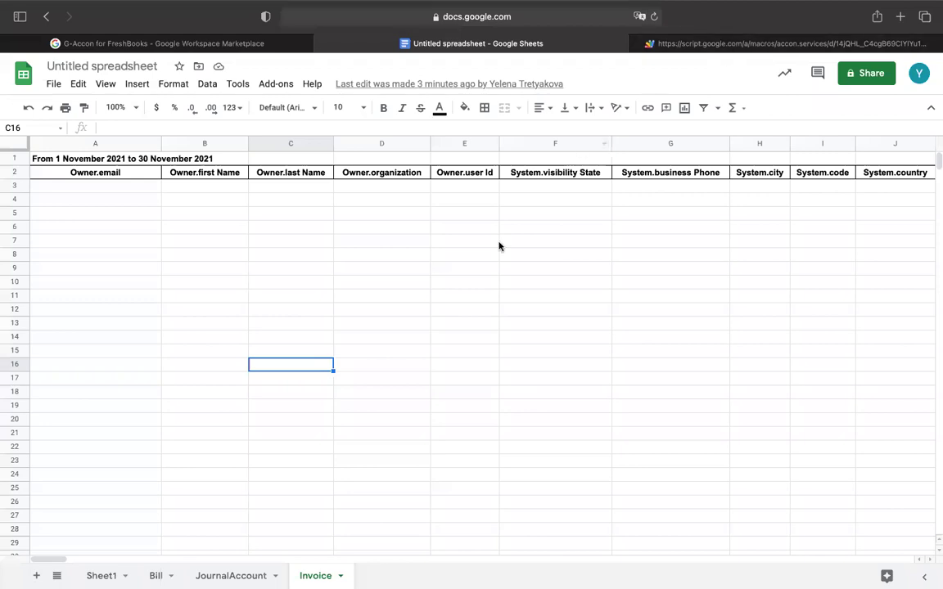
left_click(285, 85)
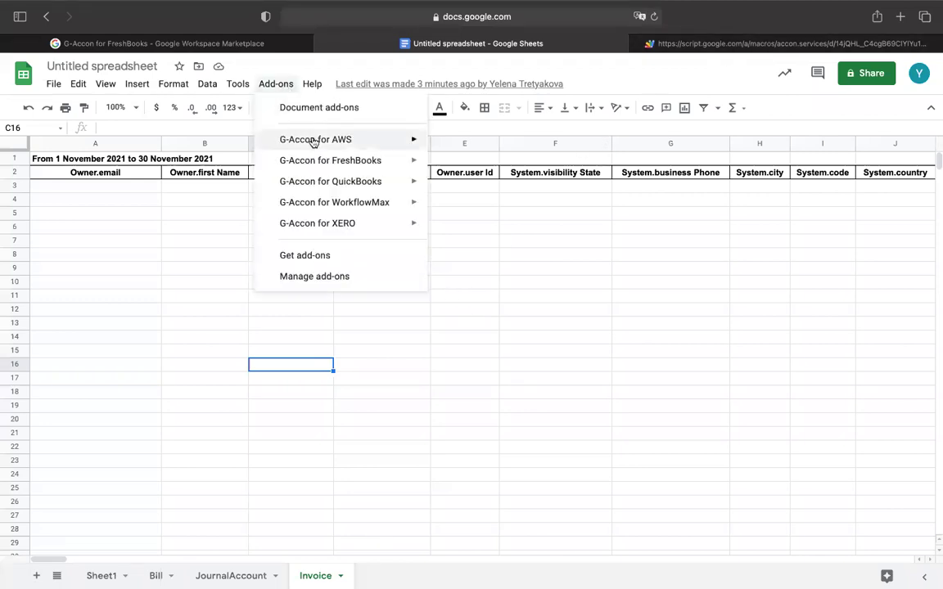
mouse_move(321, 162)
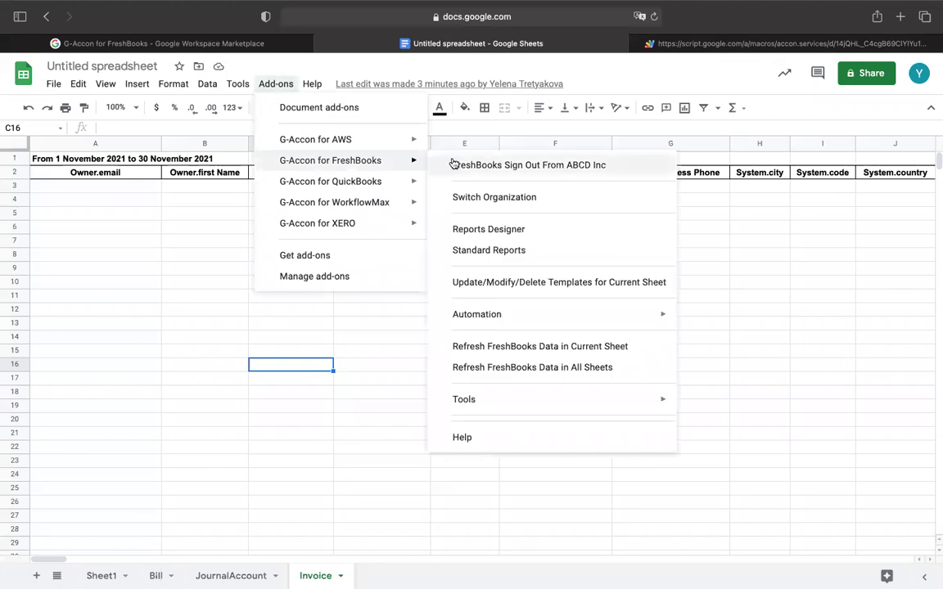
left_click(496, 284)
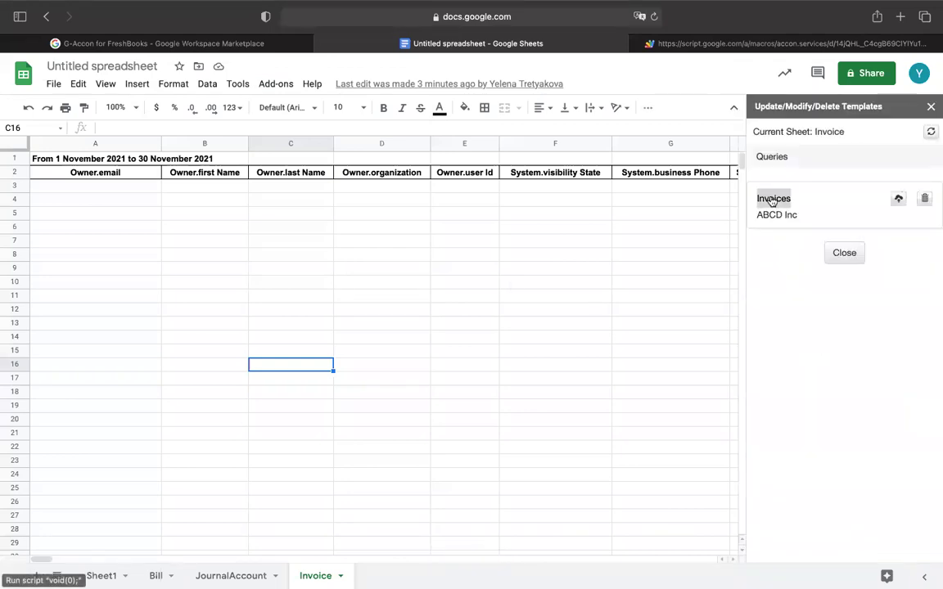
Change the Invoices template start date to 1 Nov, 2020 and re-run it.
left_click(772, 200)
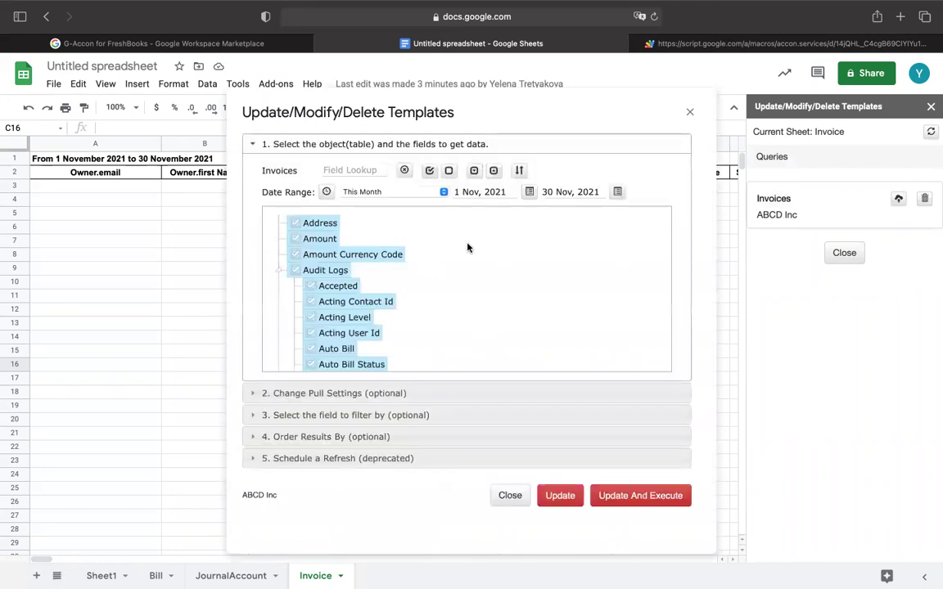
left_click(509, 190)
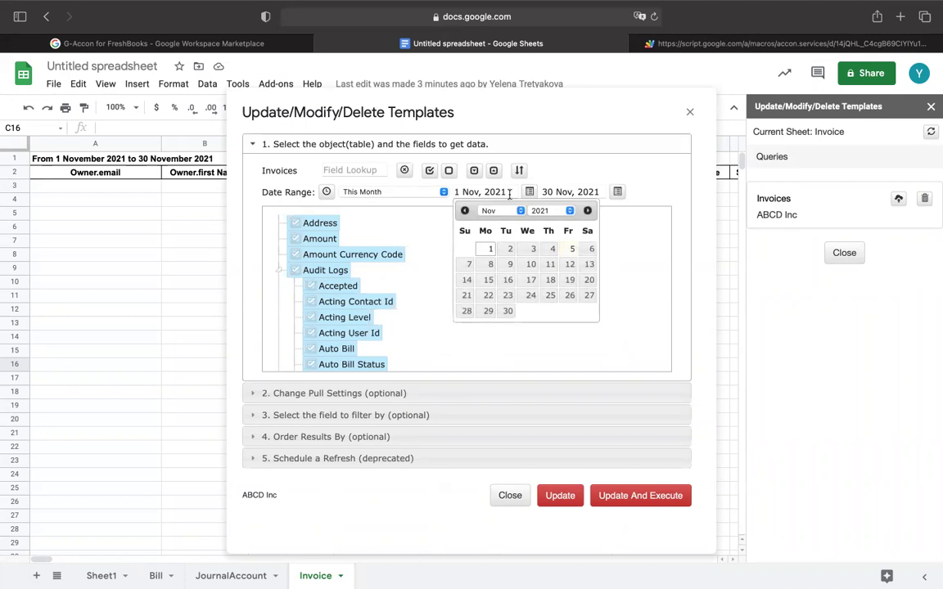
key("BackSpace")
type("0")
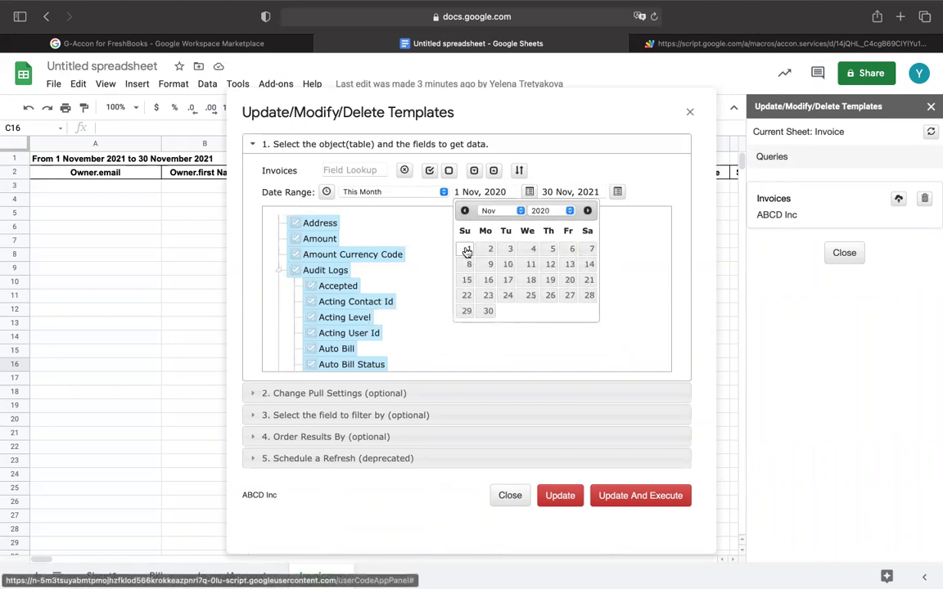
left_click(468, 249)
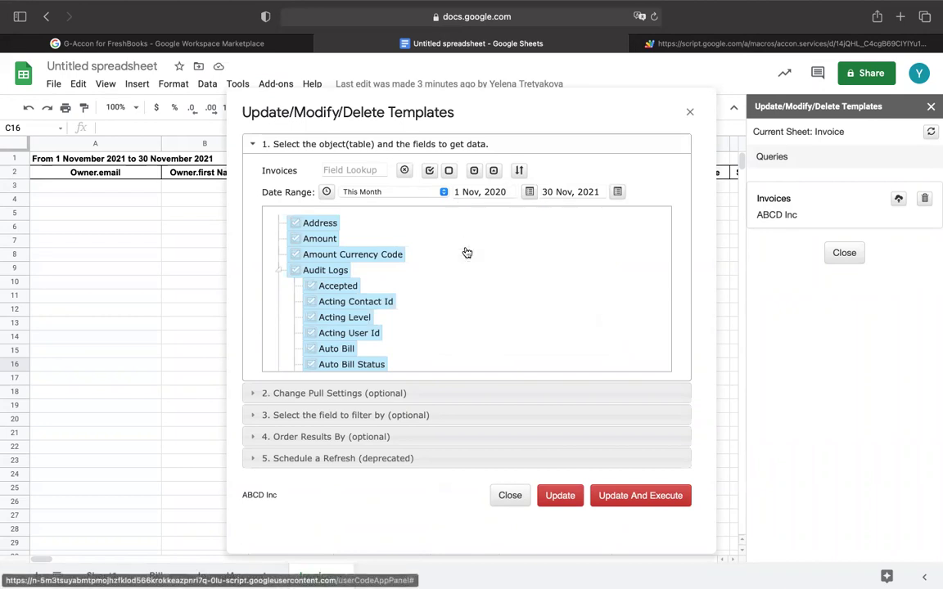
left_click(678, 497)
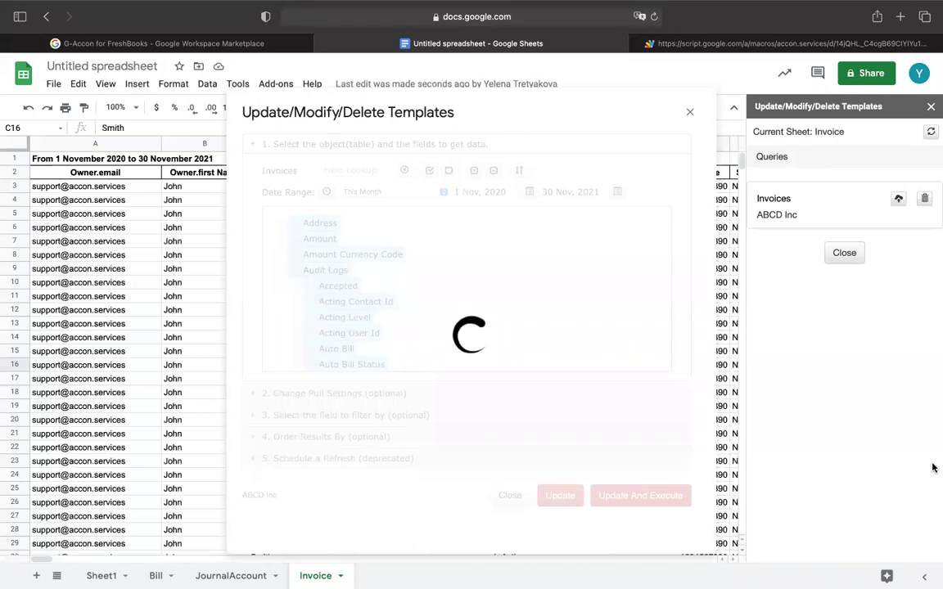
Close the template windows and scroll right through the pulled invoice rows.
left_click(931, 109)
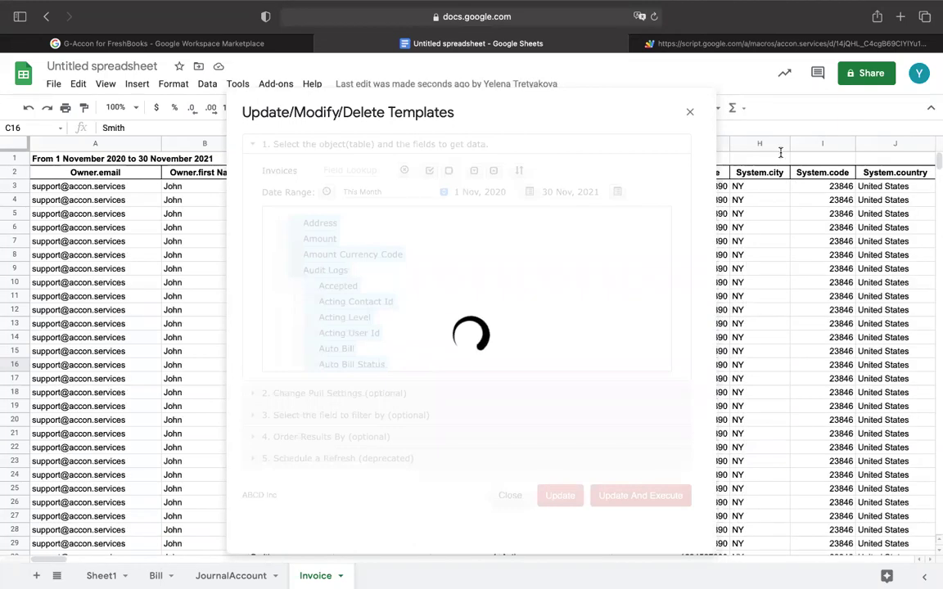
left_click(689, 111)
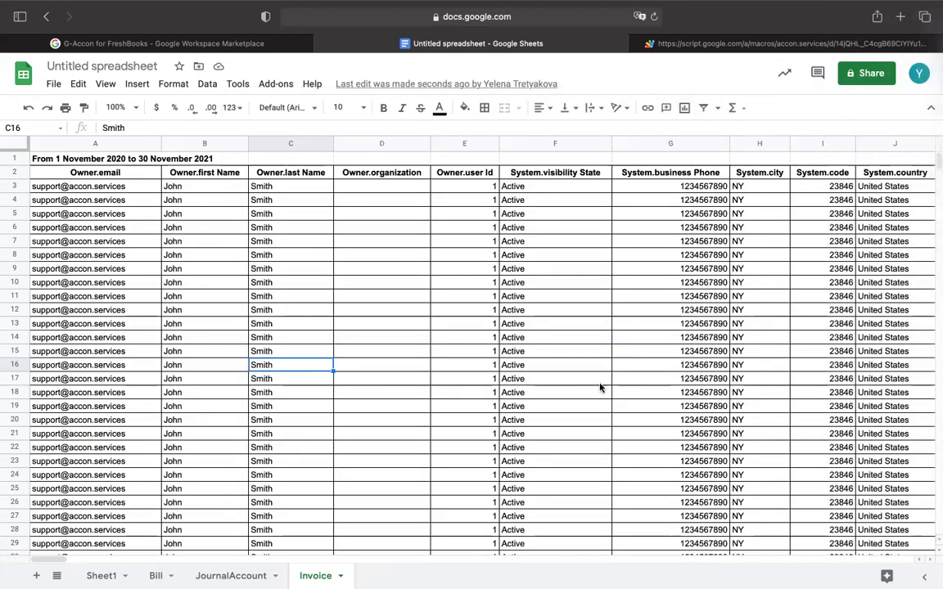
left_click(599, 384)
scroll(600, 387, "right", 6)
scroll(600, 387, "right", 8)
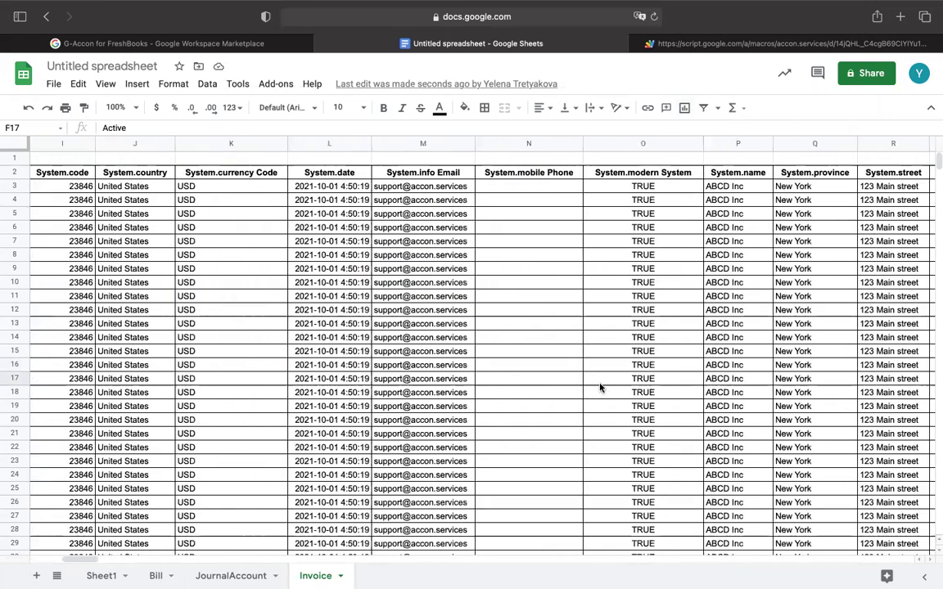
scroll(533, 397, "right", 3)
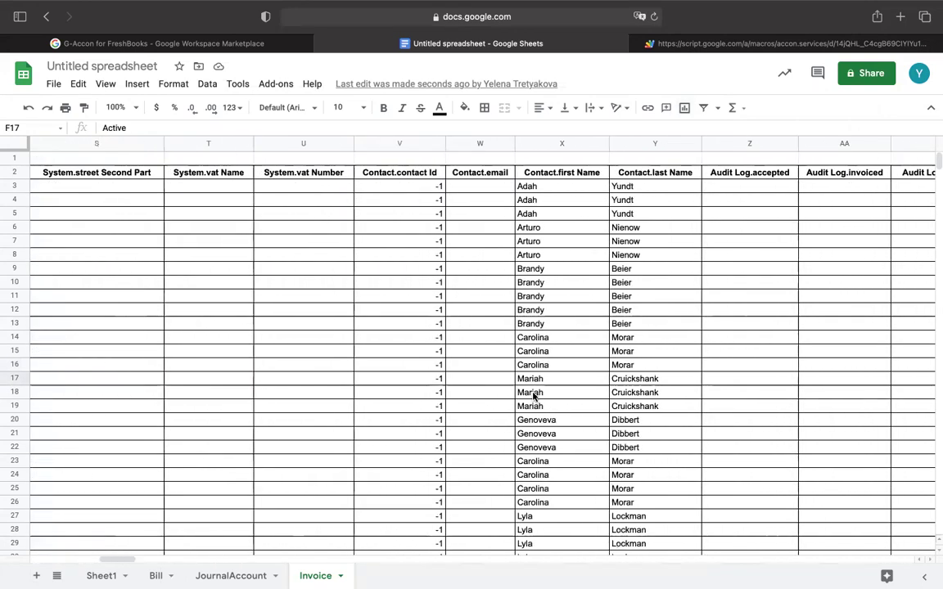
mouse_move(684, 11)
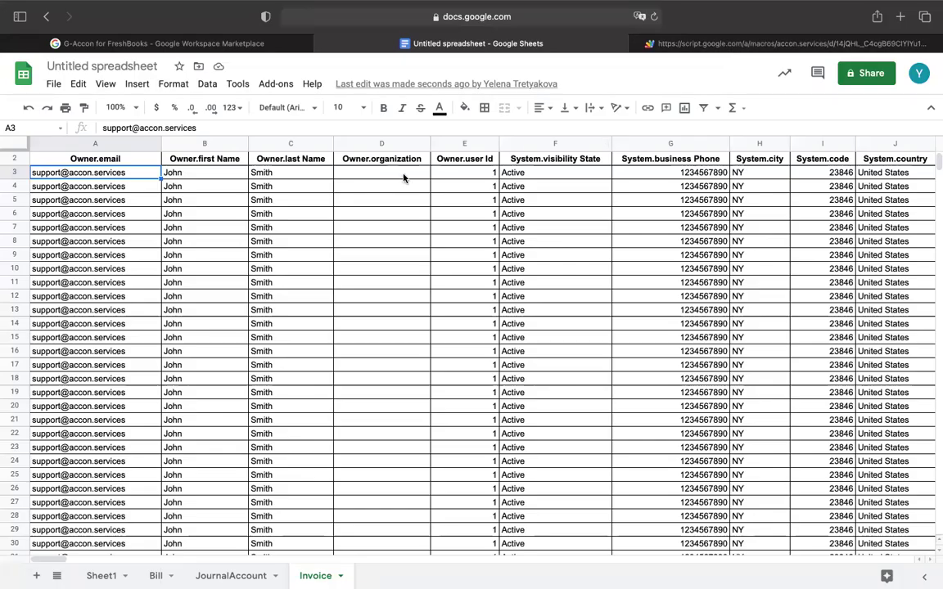
Open Create Workflow under Add-ons > G-Accon for FreshBooks > Automation.
left_click(277, 85)
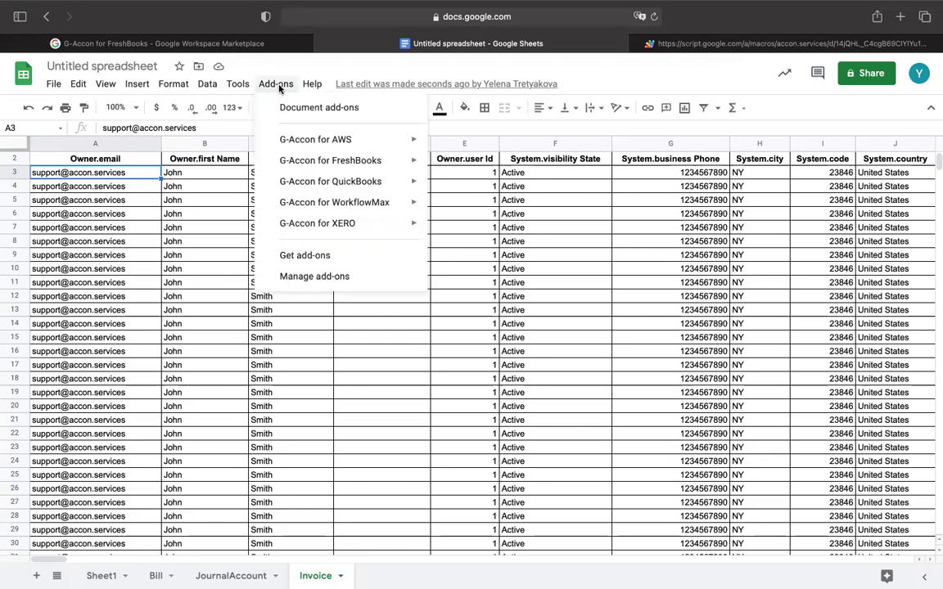
mouse_move(312, 158)
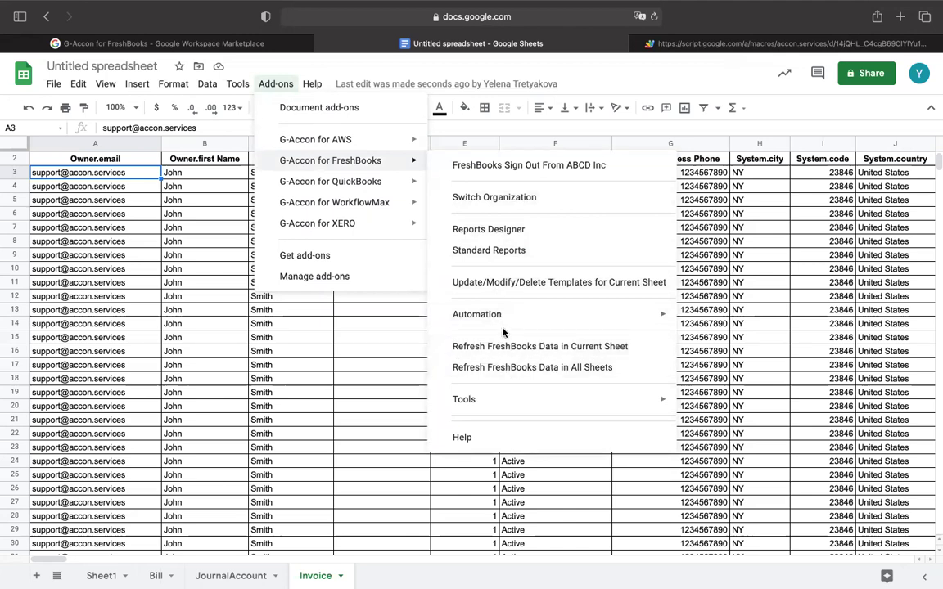
mouse_move(496, 319)
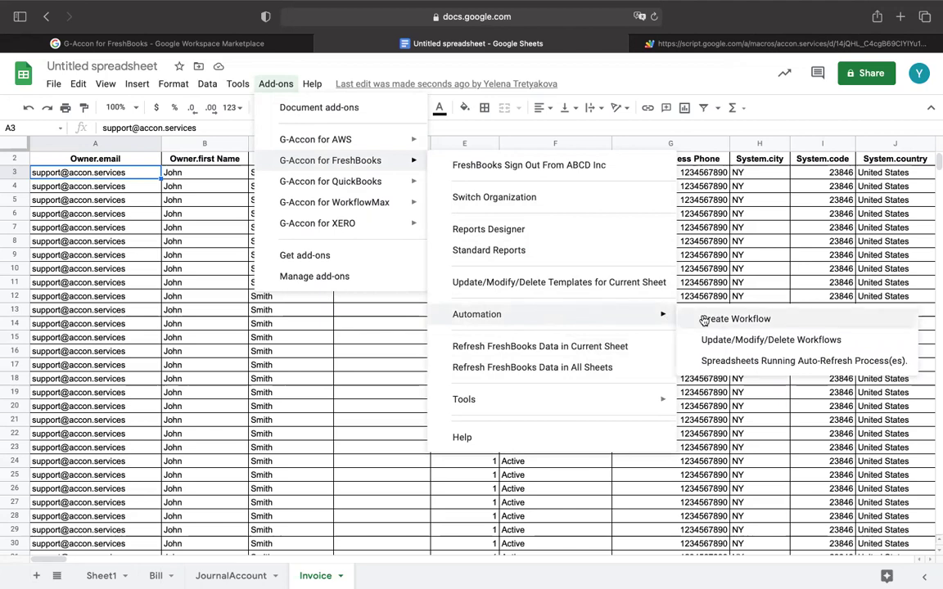
left_click(702, 318)
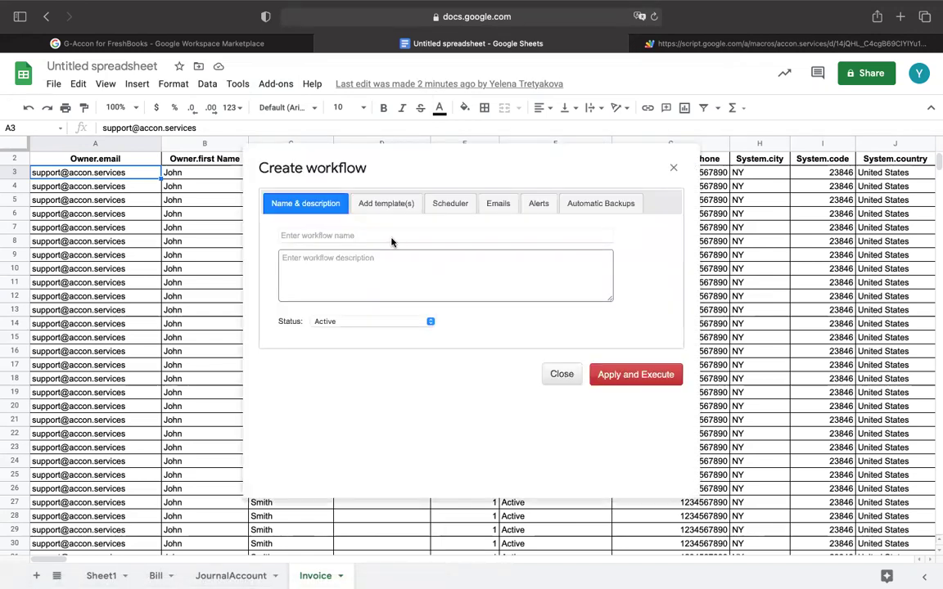
Name the workflow 'Workflow' and paste the same text into its description.
left_click(391, 237)
type("W")
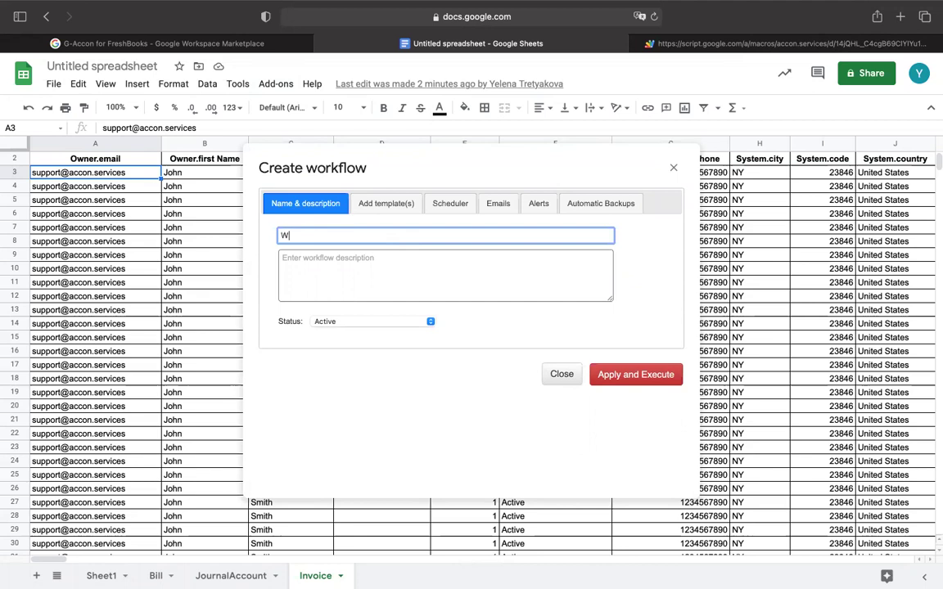
type("orkflow")
left_click_drag(325, 234, 254, 232)
key("ctrl+c")
left_click(311, 259)
key("ctrl+v")
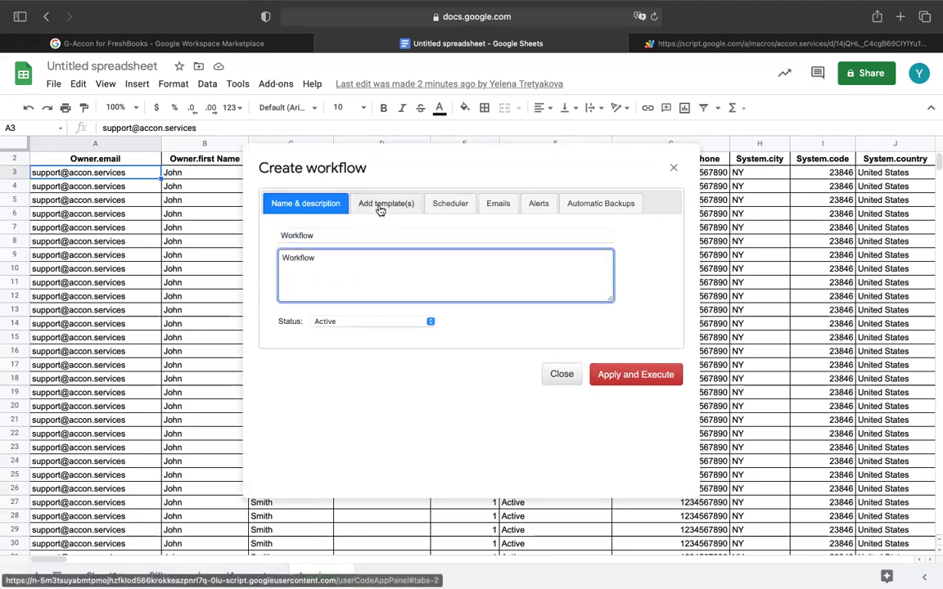
Add the Bills and Invoices templates to the workflow, with failure email notification for Bills.
left_click(380, 209)
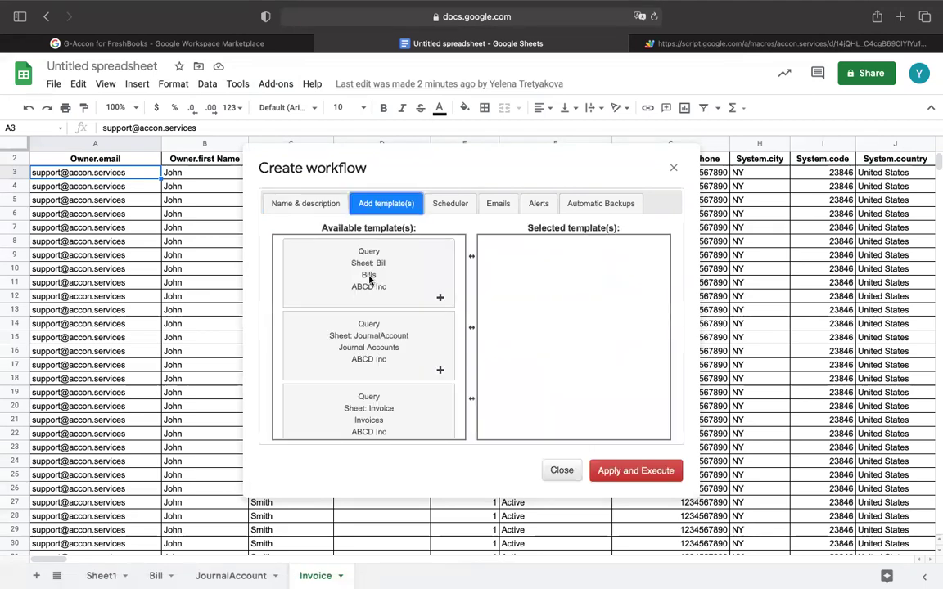
left_click_drag(369, 278, 565, 274)
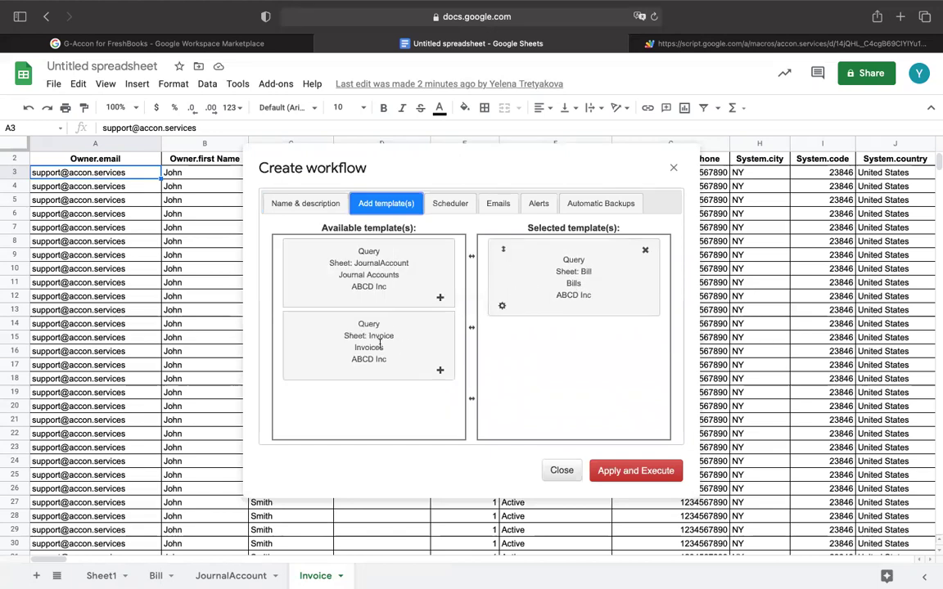
left_click_drag(379, 344, 573, 352)
left_click(502, 306)
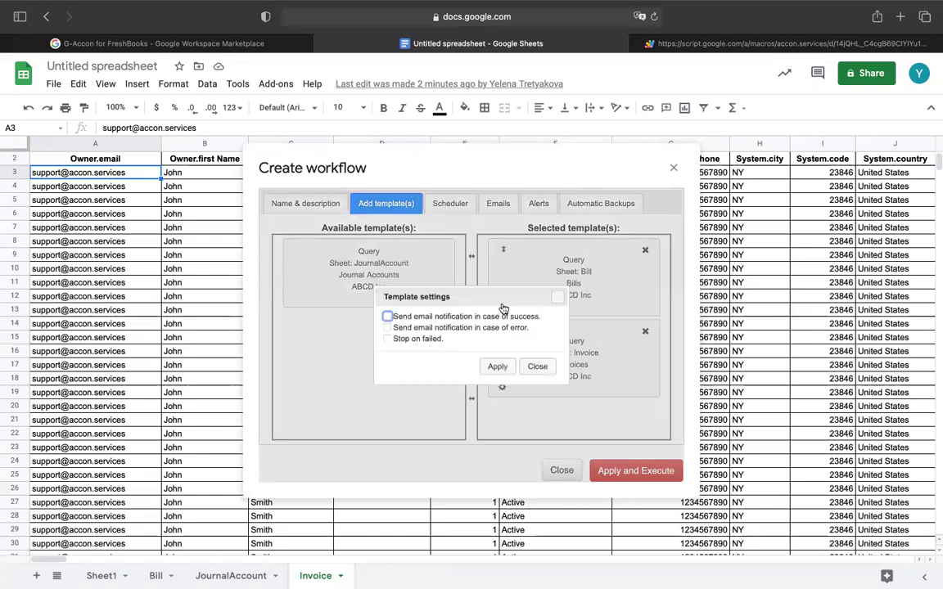
left_click(396, 326)
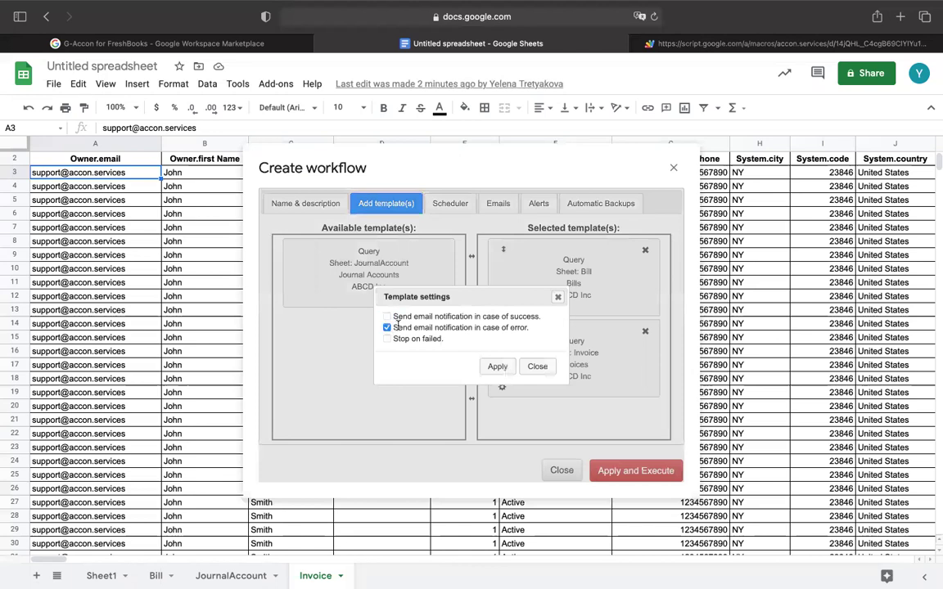
left_click(497, 366)
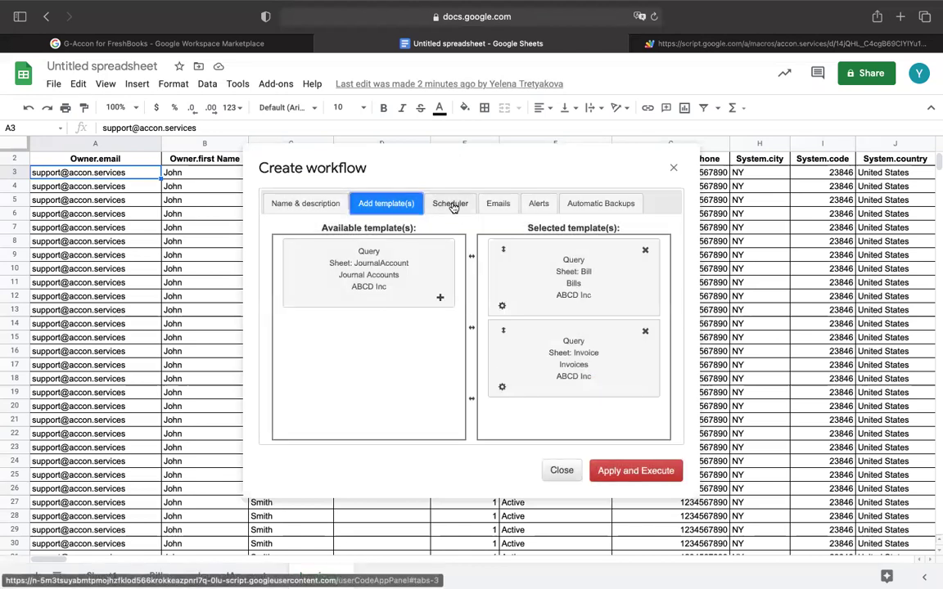
Set the workflow schedule frequency to Weekly.
left_click(452, 205)
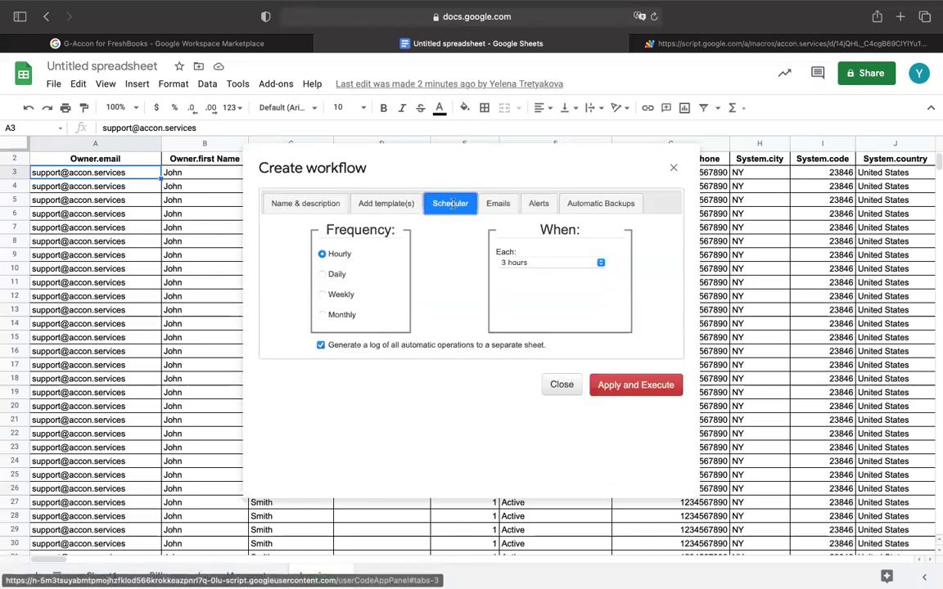
left_click(322, 274)
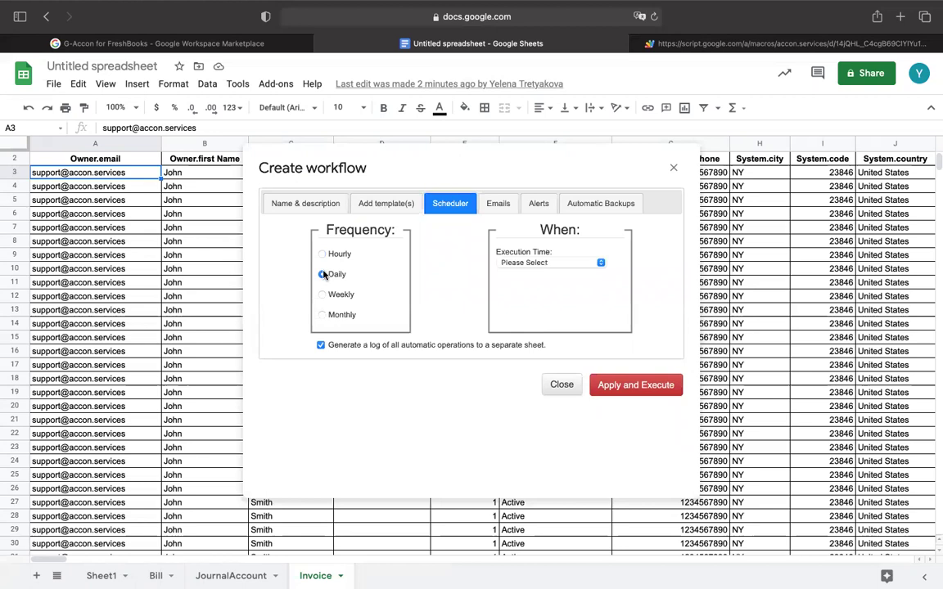
left_click(600, 261)
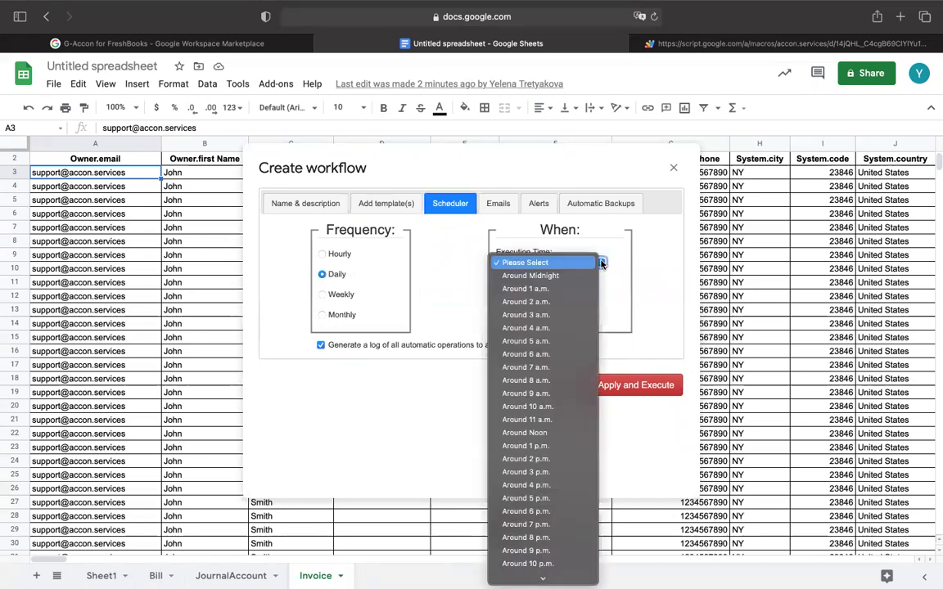
left_click(319, 297)
left_click(321, 295)
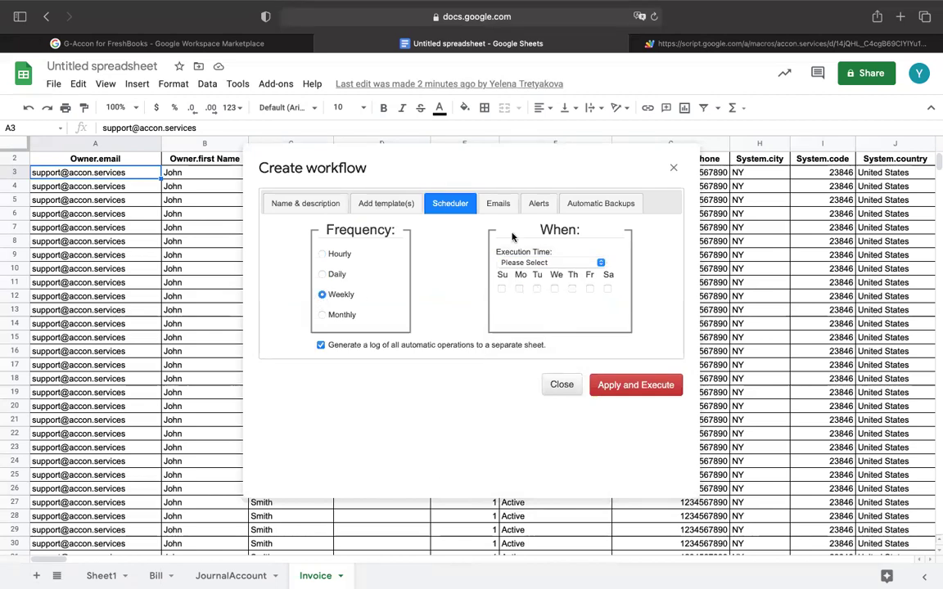
Add the client's e-mail address as the workflow email recipient, then view the Alerts settings.
left_click(501, 203)
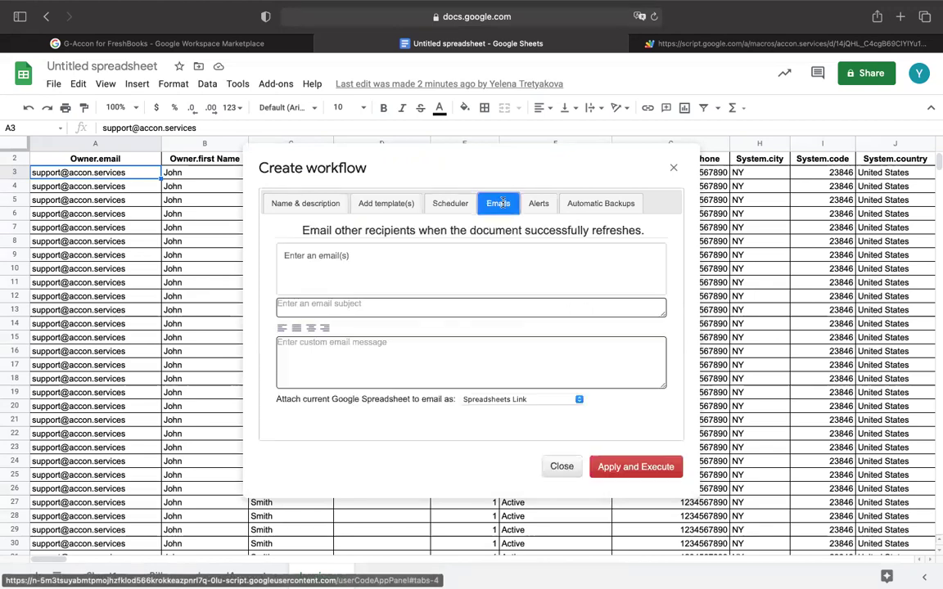
left_click(379, 262)
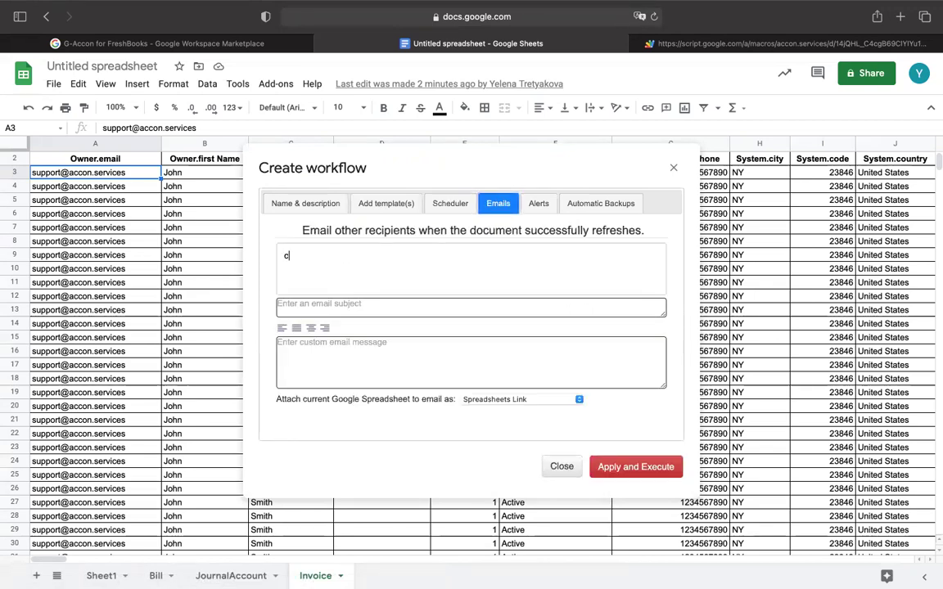
left_click(329, 255)
type("il")
left_click(578, 399)
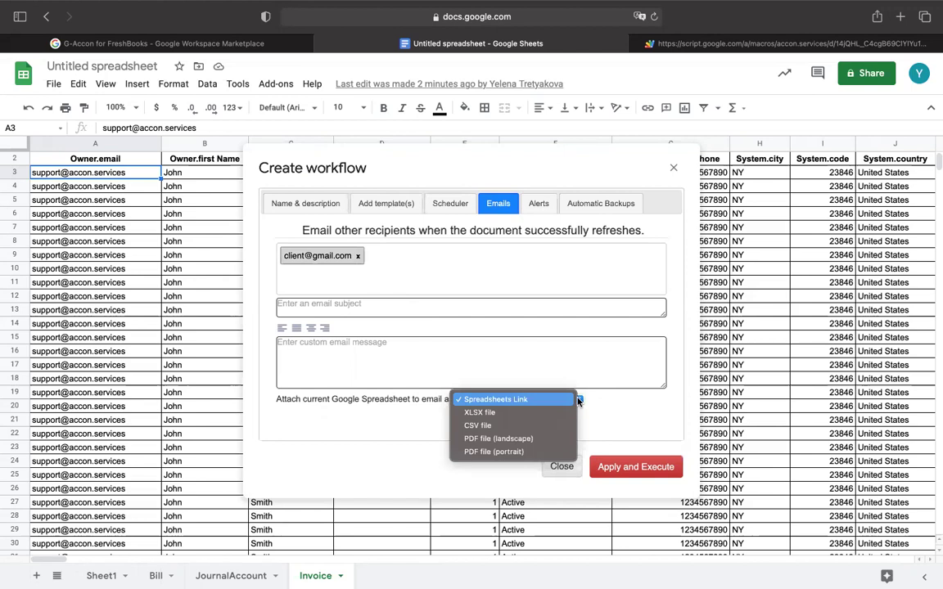
left_click(540, 208)
left_click(539, 206)
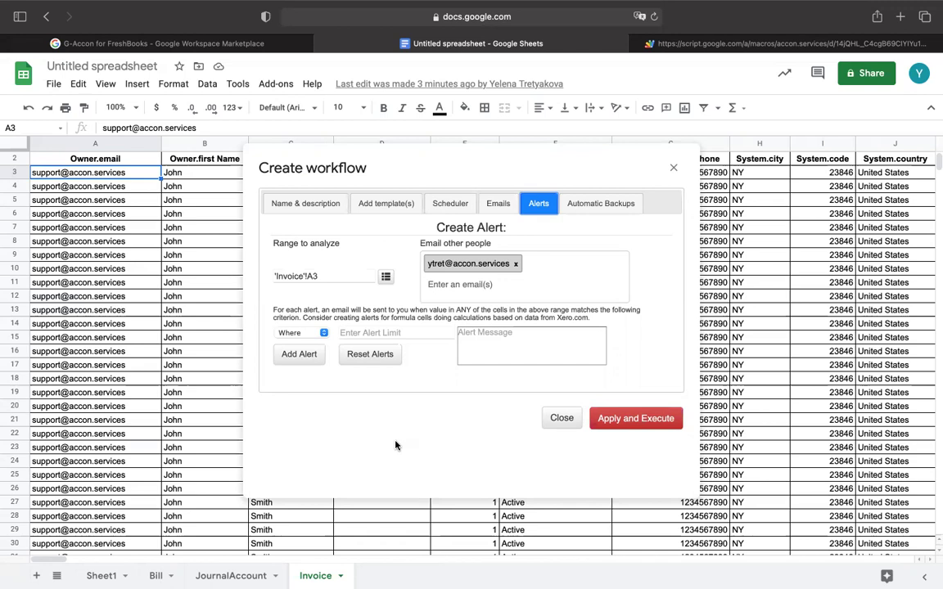
Turn on automatic spreadsheet backups with prefix G-Accon and close the workflow dialog.
left_click(599, 204)
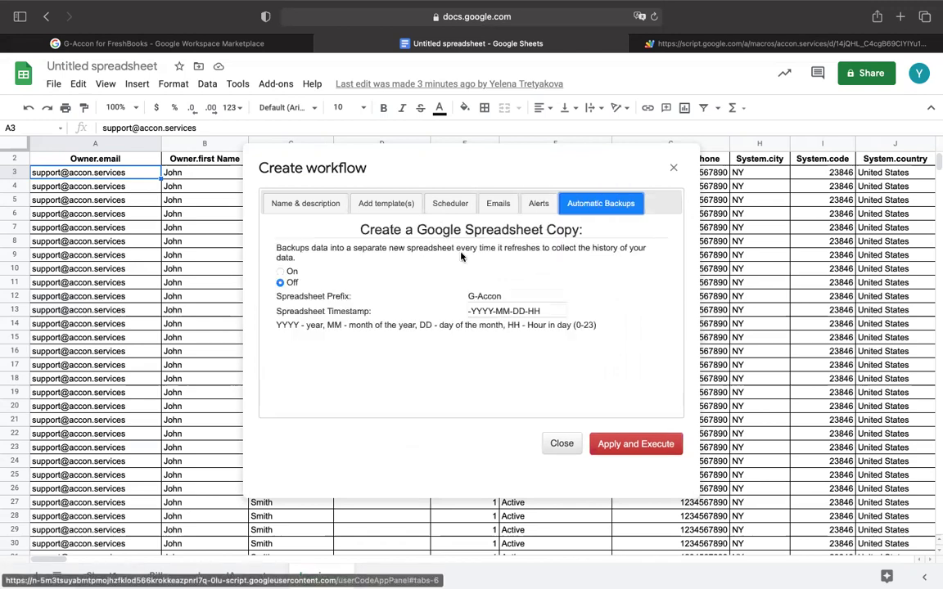
left_click(281, 272)
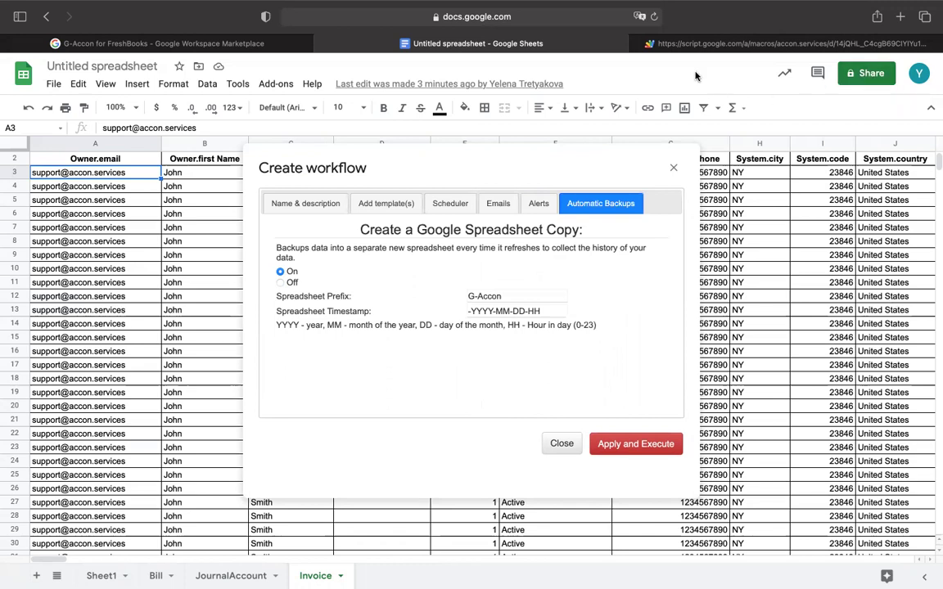
mouse_move(501, 5)
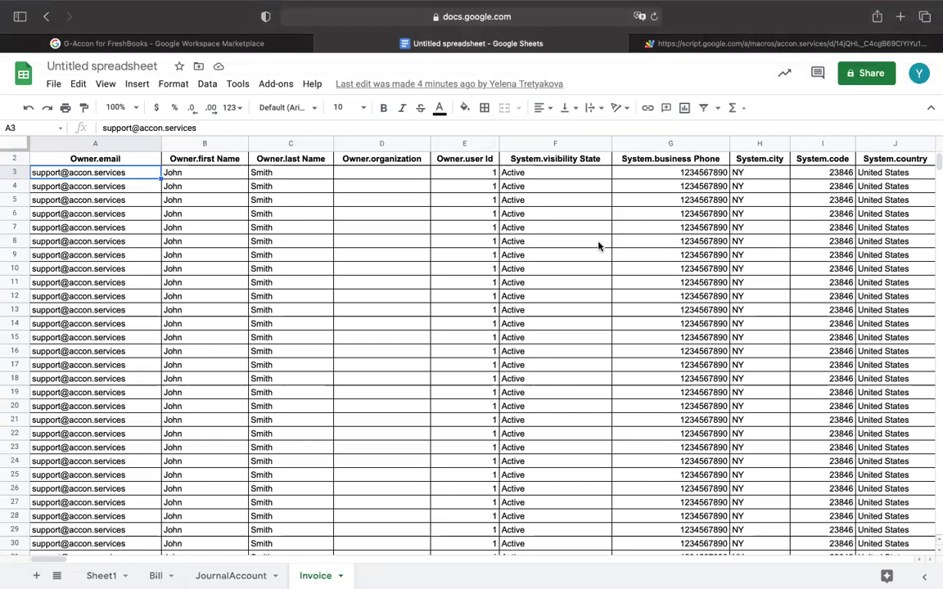
Switch the FreshBooks organization to ABCD Inc and return to the G-Accon for FreshBooks menu.
left_click(275, 83)
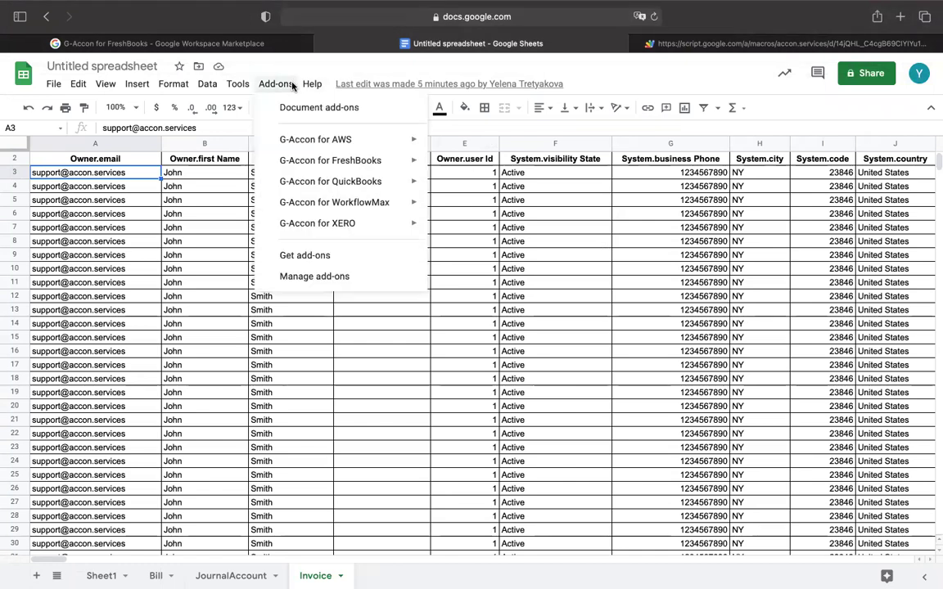
mouse_move(328, 158)
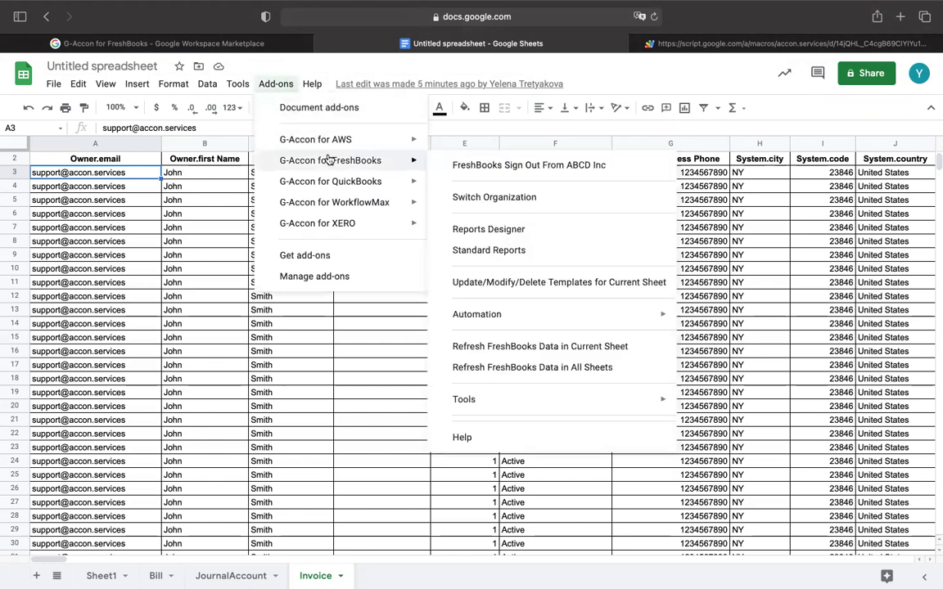
left_click(455, 195)
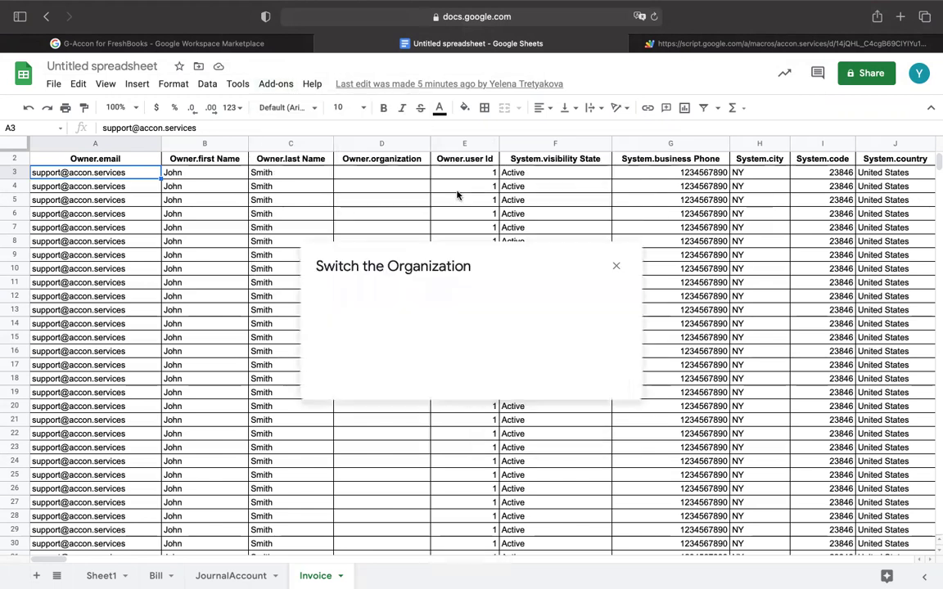
left_click(615, 308)
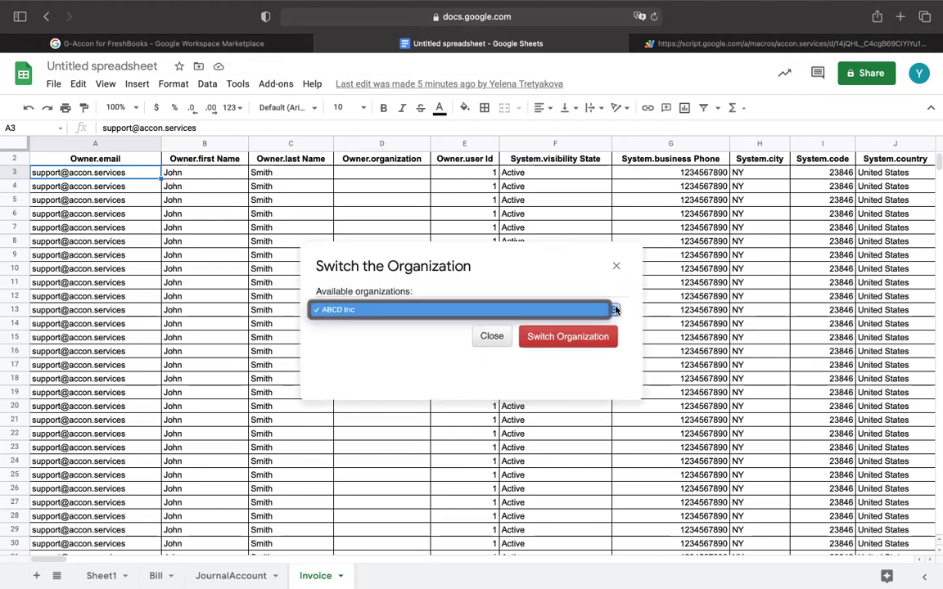
left_click(615, 309)
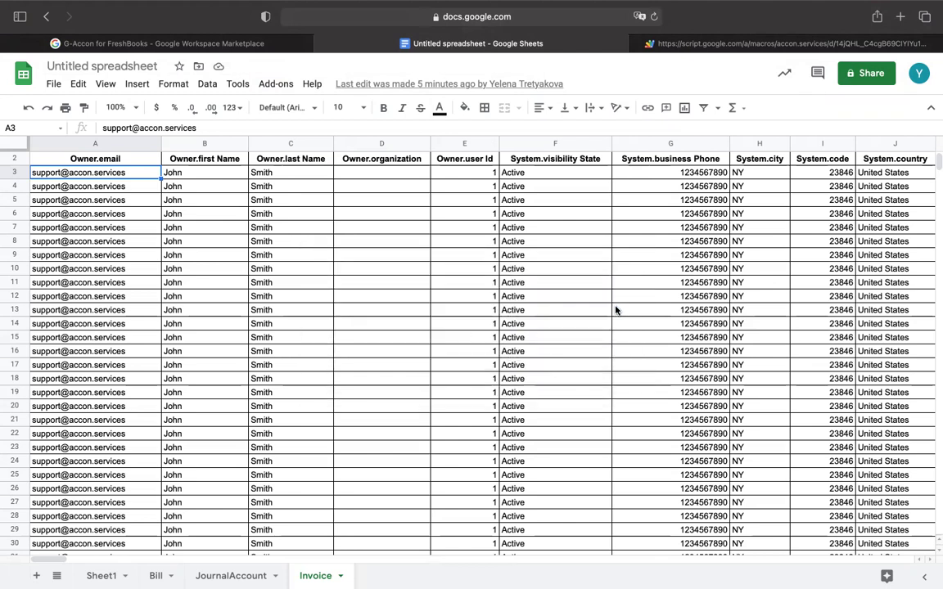
left_click(276, 85)
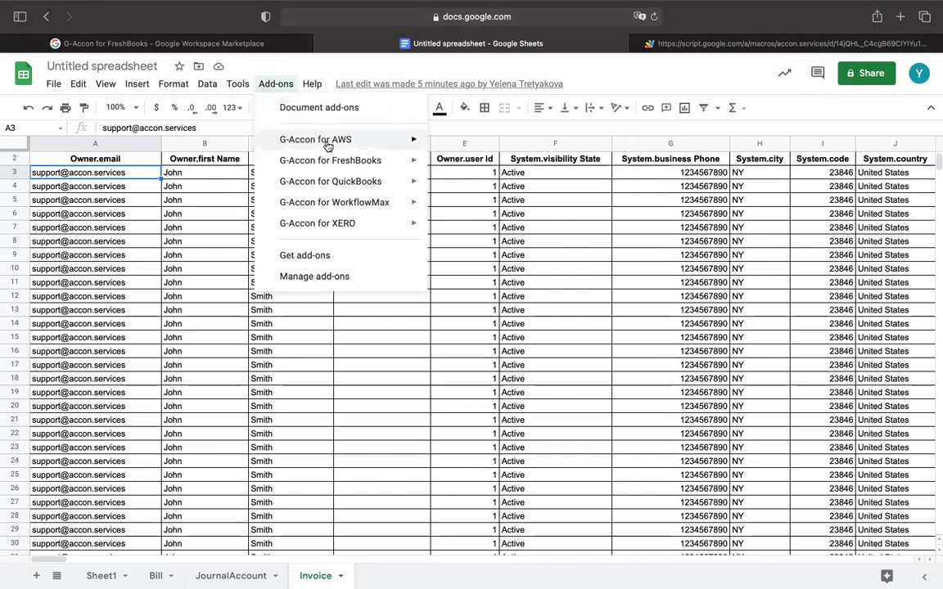
mouse_move(331, 164)
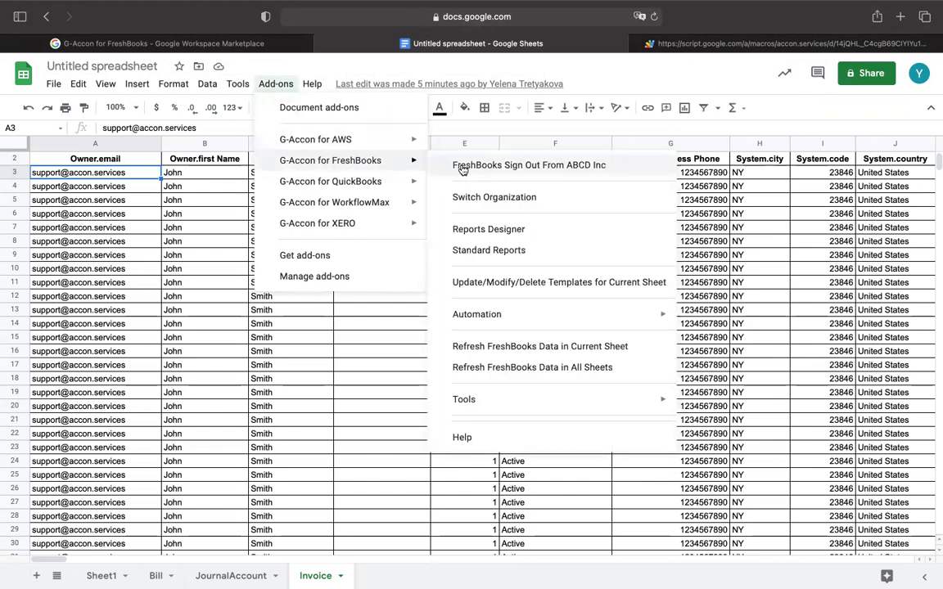
Save the Invoices template to the cloud named and described 'Invoice', then add blank Sheet2.
left_click(492, 283)
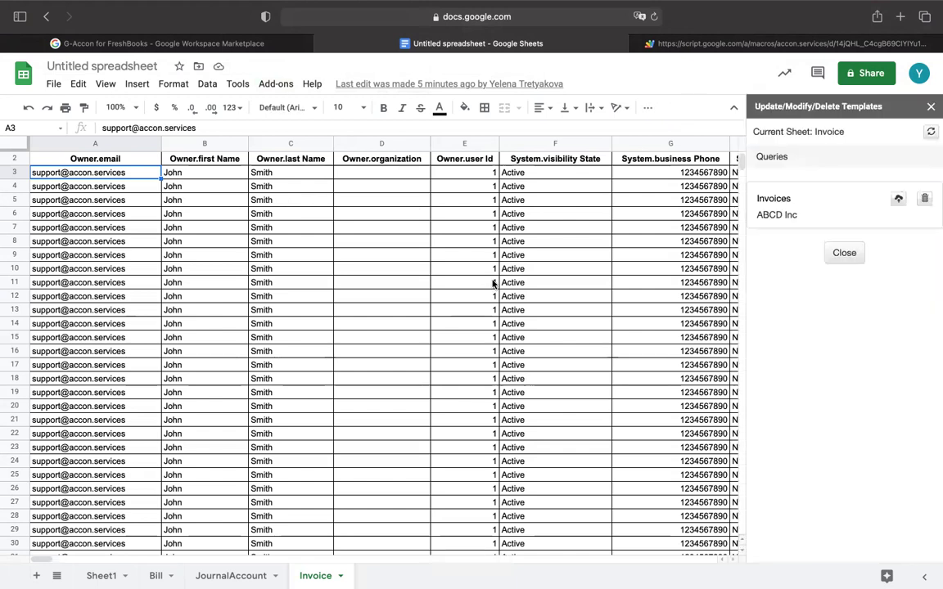
left_click(900, 198)
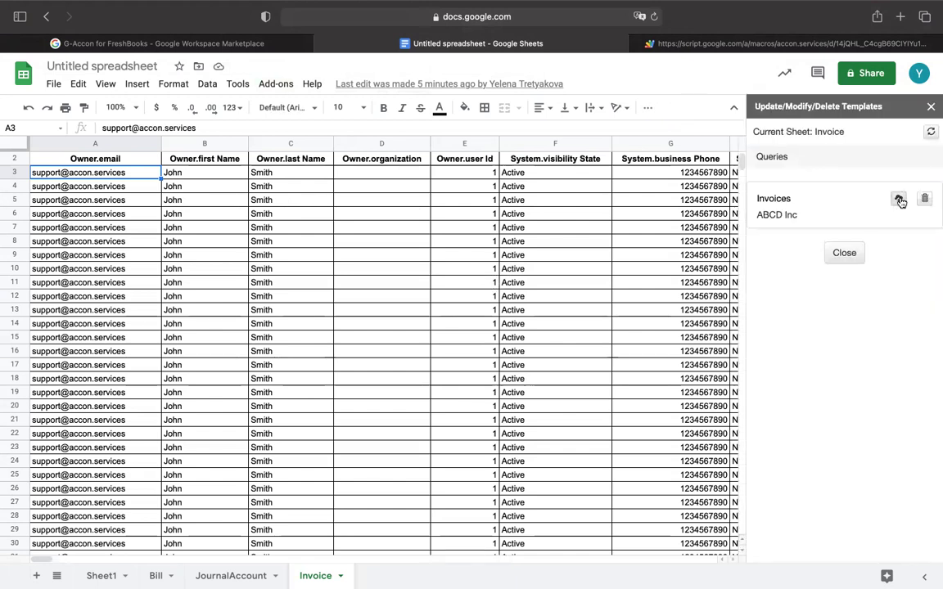
left_click(807, 230)
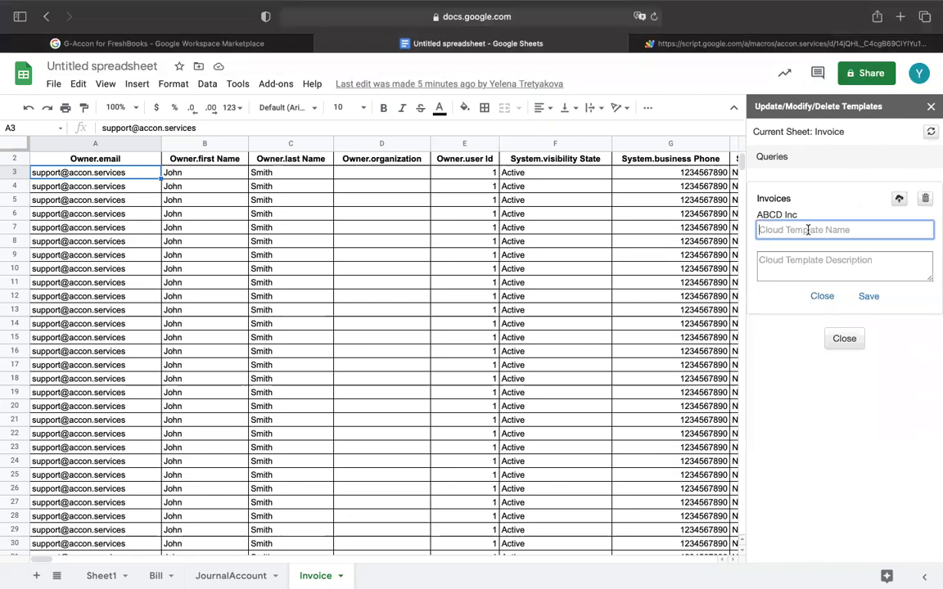
type("Invoice")
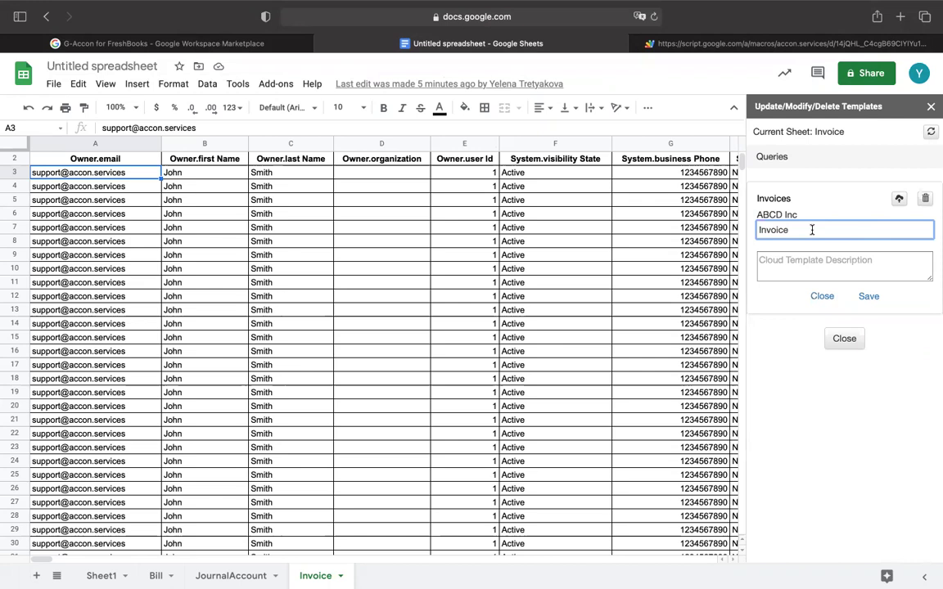
left_click_drag(812, 230, 721, 215)
key("ctrl+c")
left_click(788, 259)
key("ctrl+v")
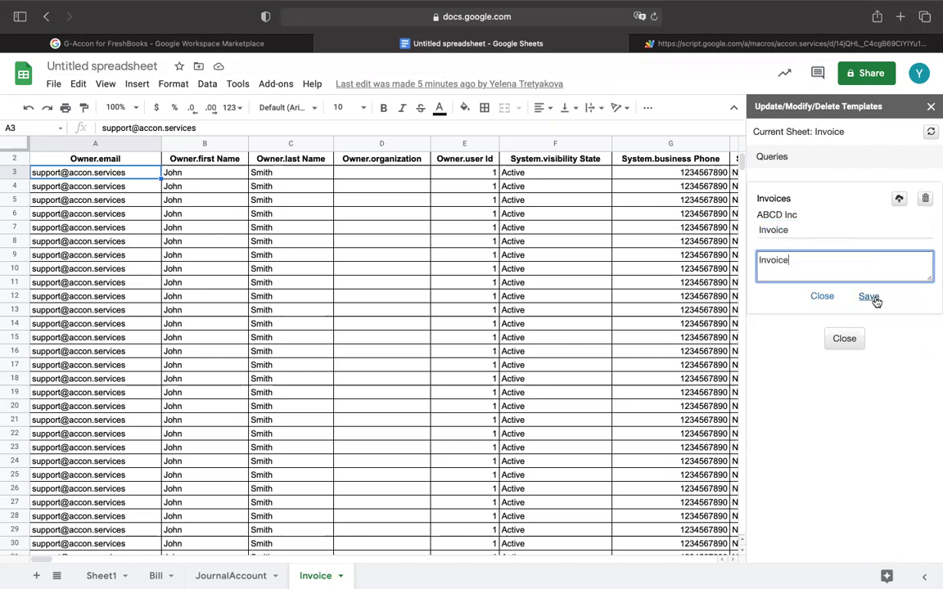
left_click(872, 299)
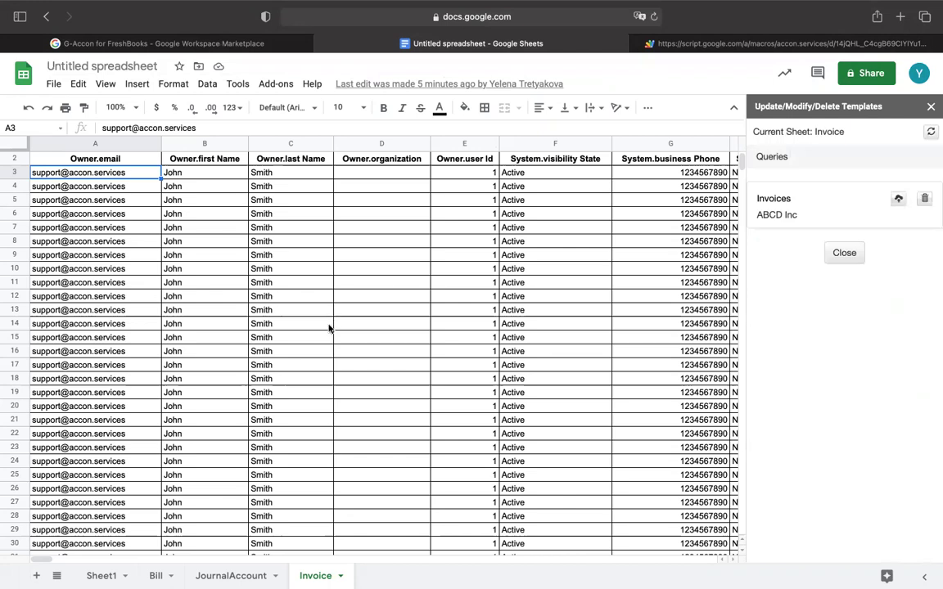
left_click(36, 576)
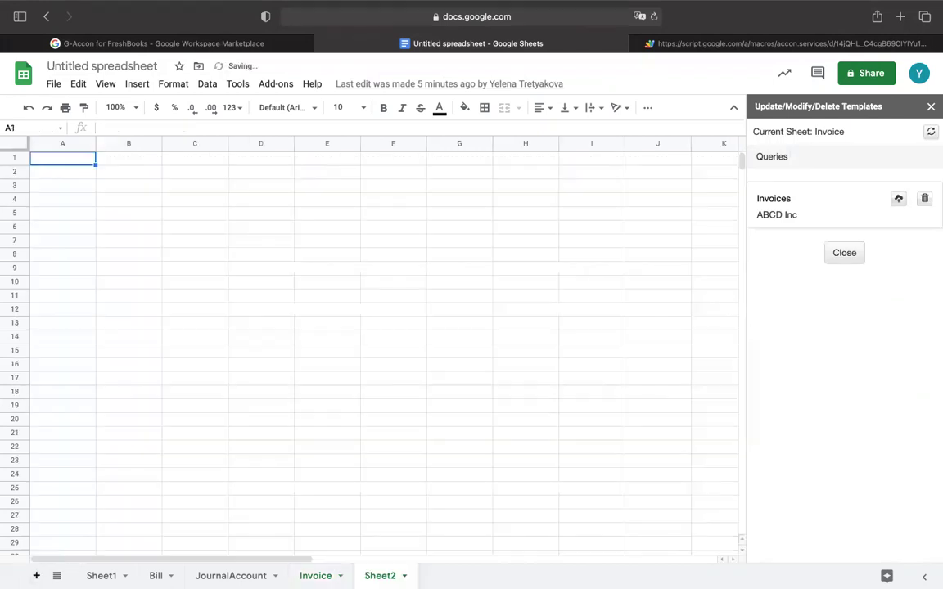
Close the templates sidebar and bring up the G-Accon for FreshBooks add-on menu.
left_click(931, 107)
left_click(287, 89)
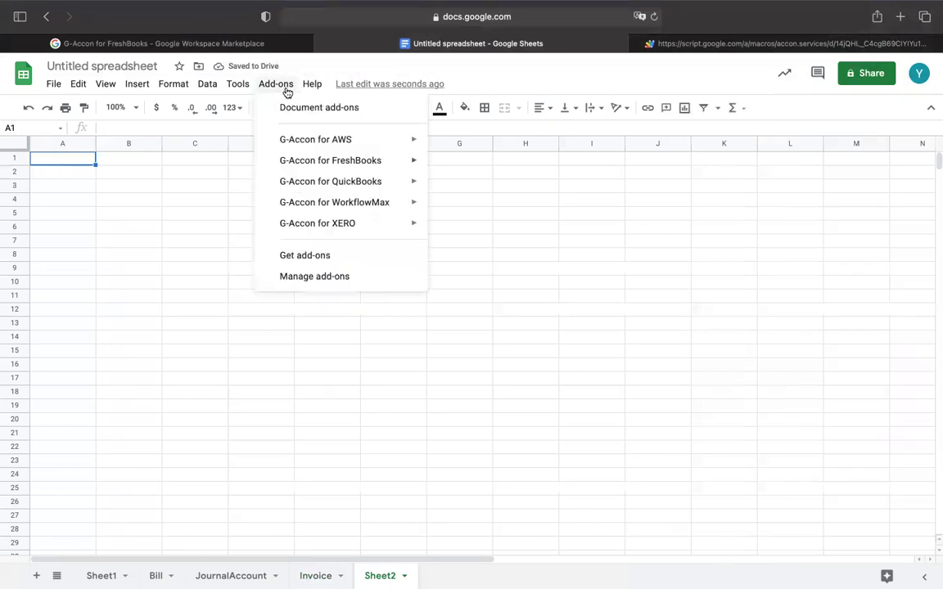
mouse_move(328, 160)
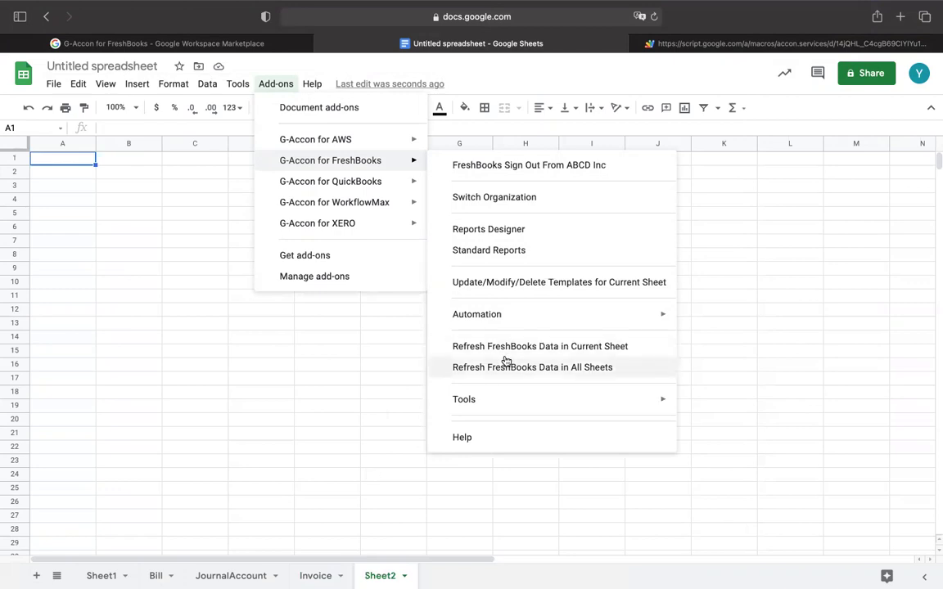
mouse_move(714, 4)
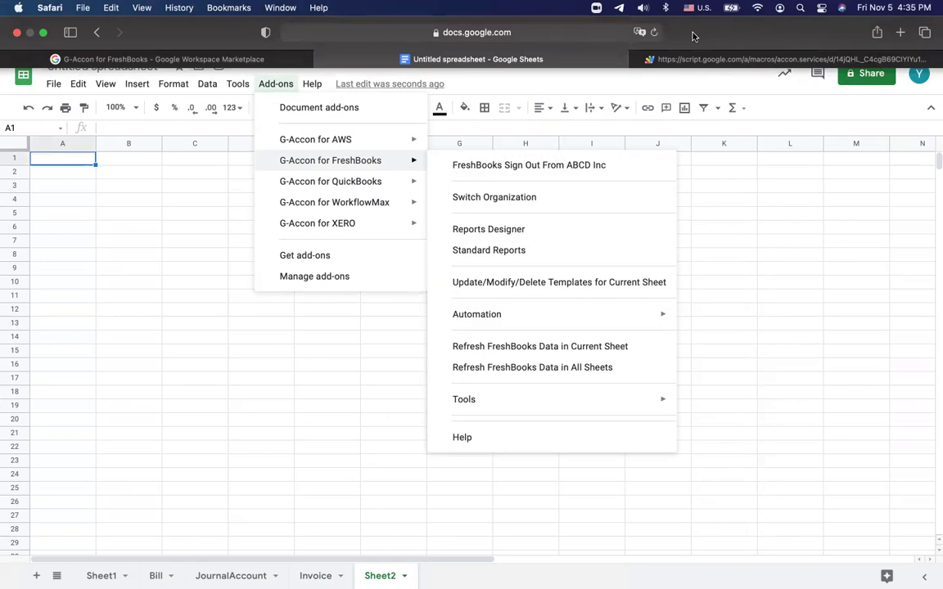
Open Standard Reports and list its reports, from Expense Details by Source to Invoice Details.
left_click(482, 250)
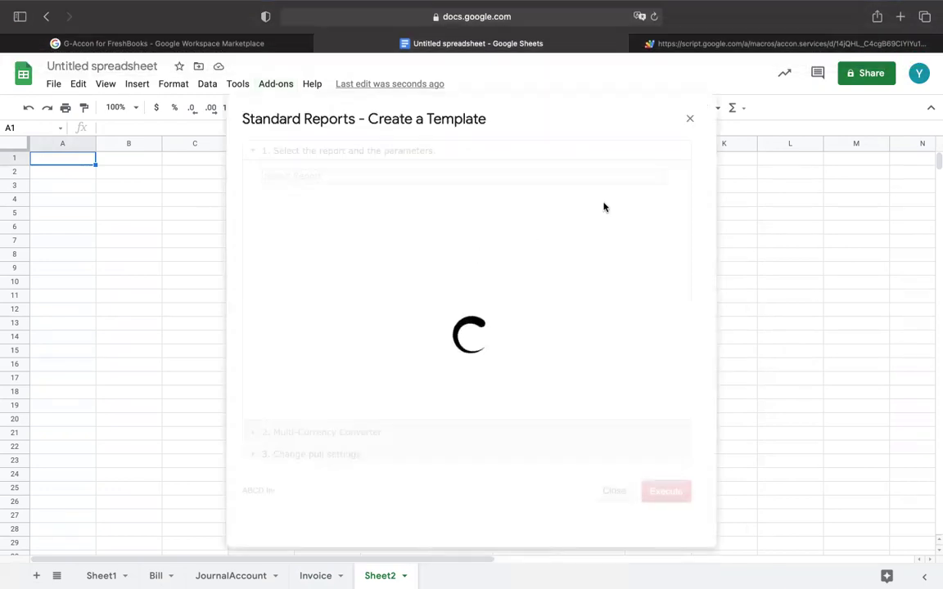
left_click(664, 179)
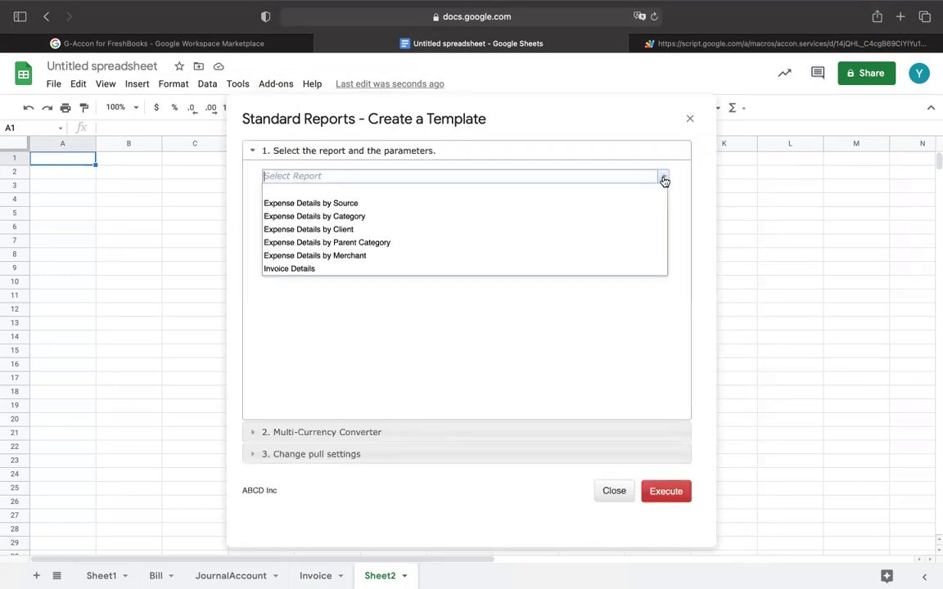